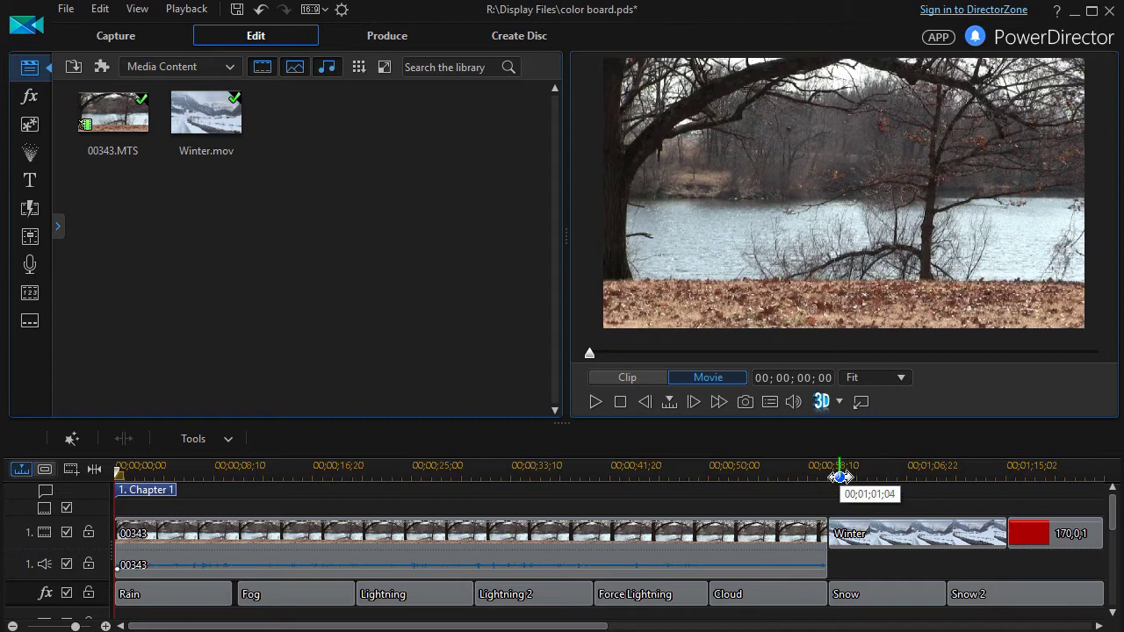
Step: Preview the snowy winter section, return to the movie start, and browse the video effects library
{"action": "left_click", "coordinate": [839, 476]}
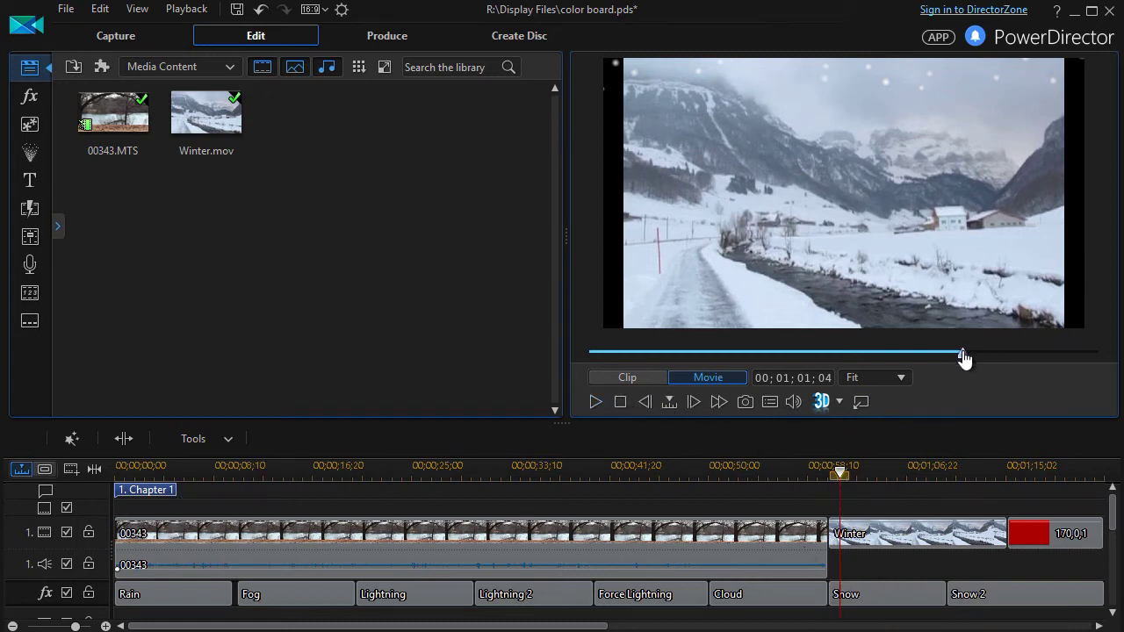
{"action": "left_click_drag", "start_coordinate": [964, 358], "coordinate": [562, 413]}
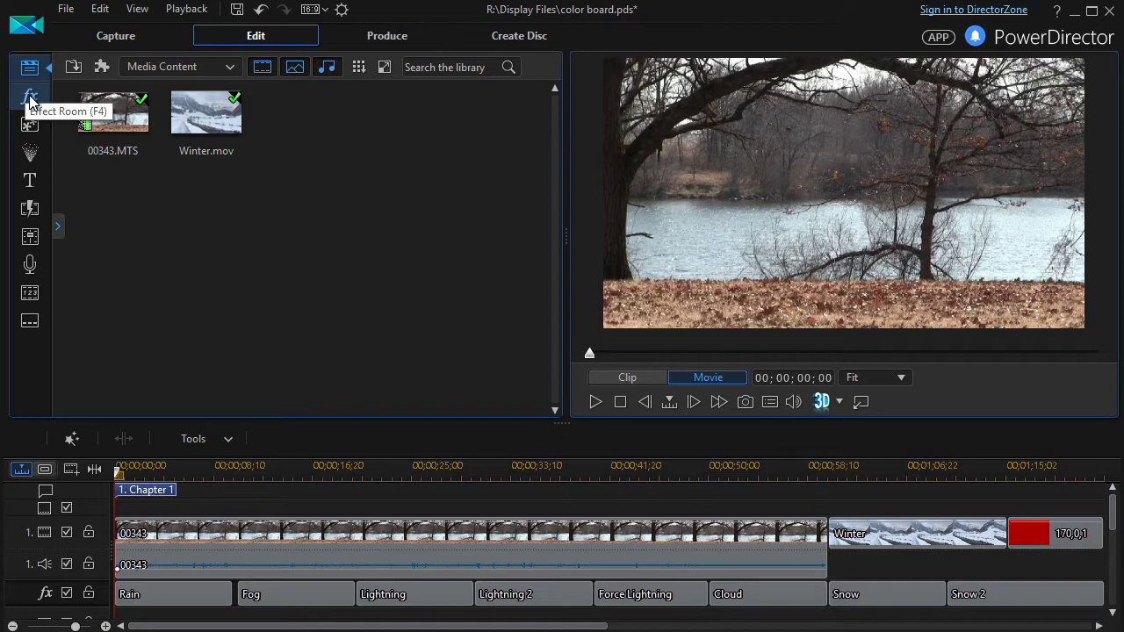
{"action": "left_click", "coordinate": [30, 99]}
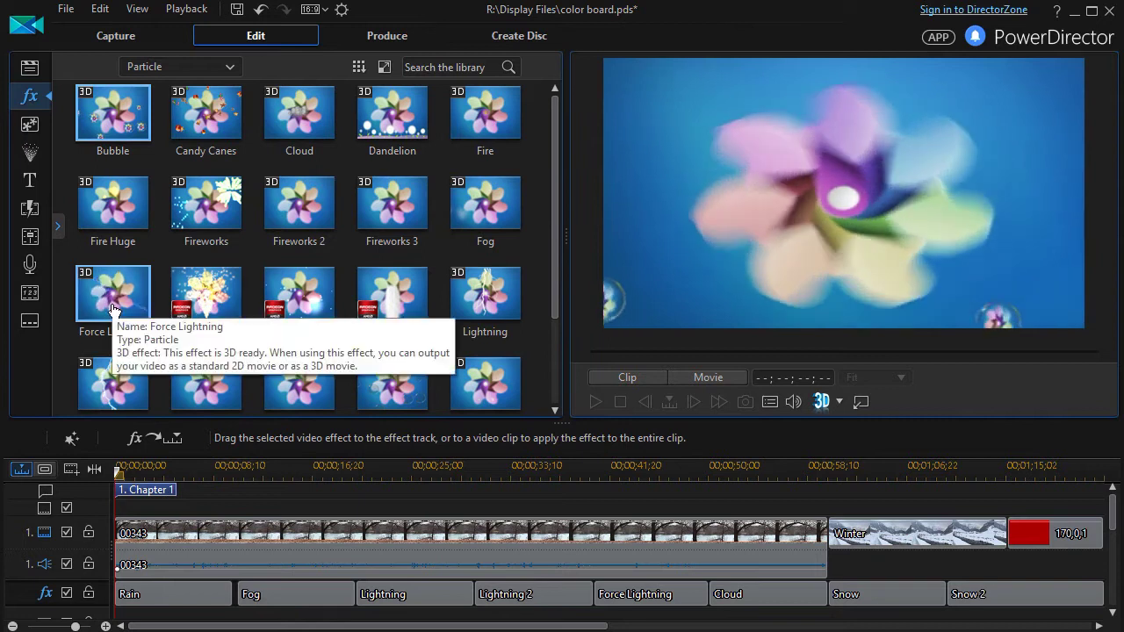
{"action": "scroll", "coordinate": [281, 307], "scroll_direction": "down", "scroll_amount": 2}
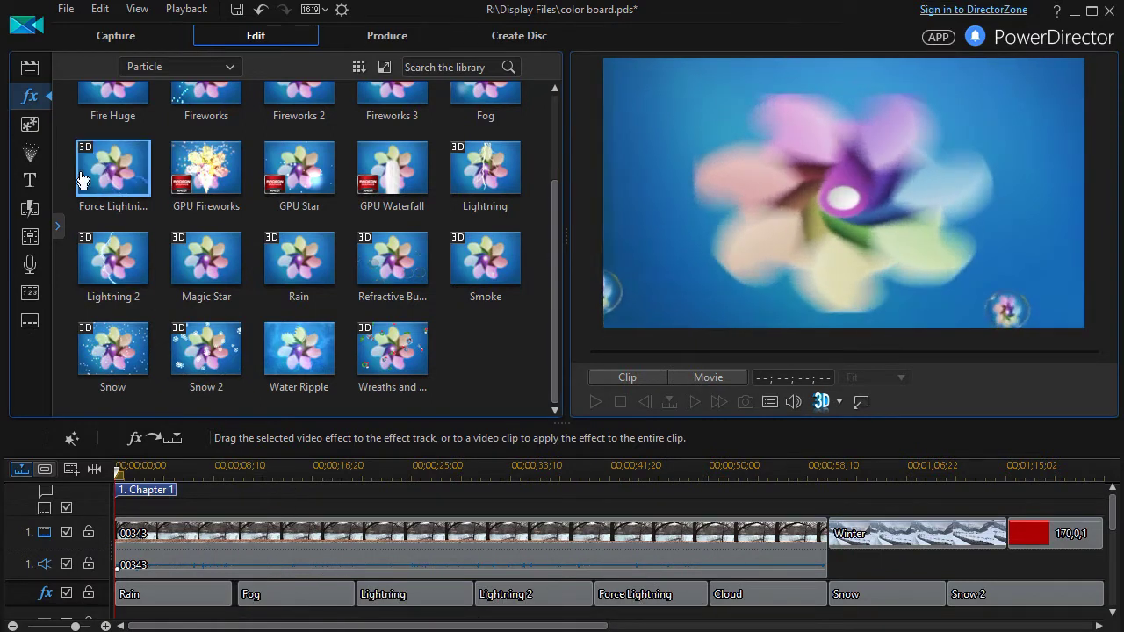
{"action": "left_click", "coordinate": [29, 66]}
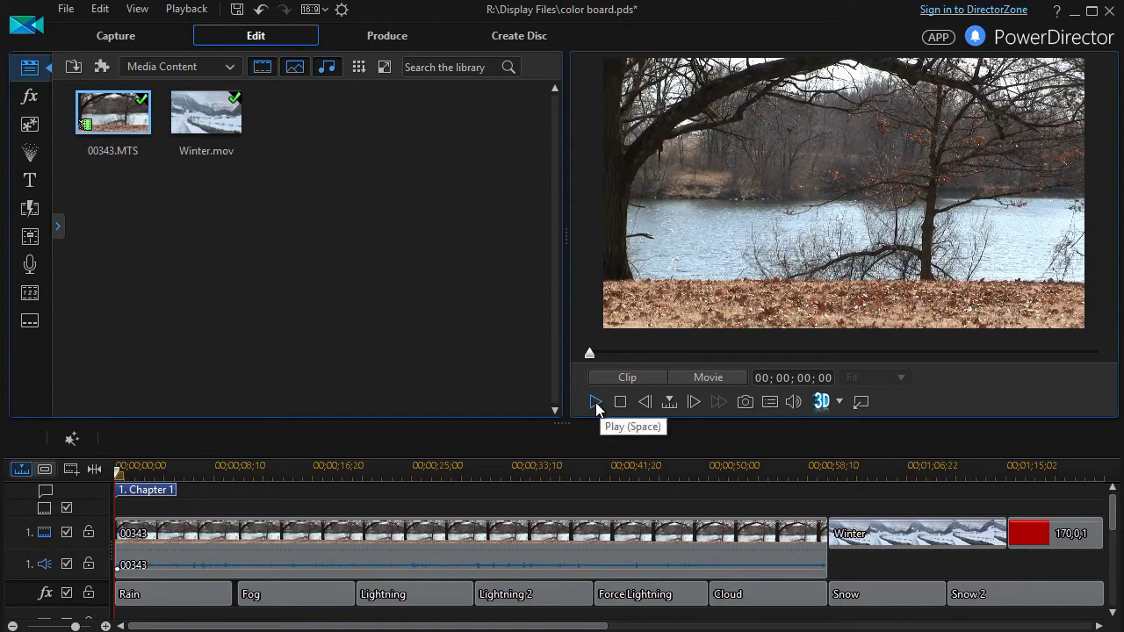
Step: Play the whole movie, pause at 07;07, and open the Rain effect's settings on the fx track
{"action": "left_click", "coordinate": [596, 403]}
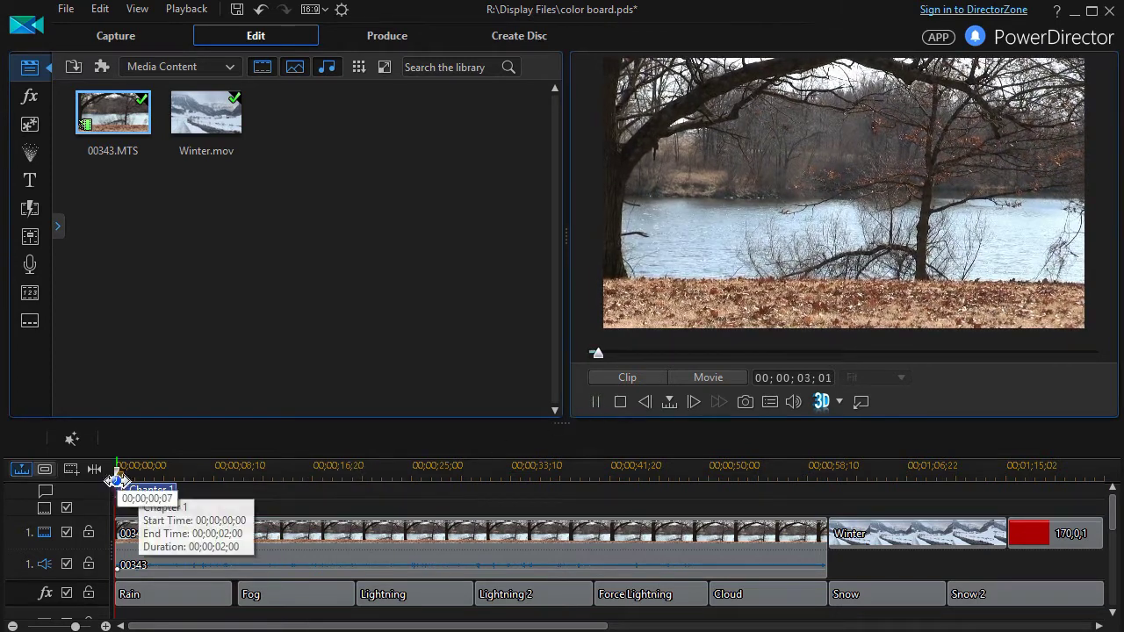
{"action": "left_click", "coordinate": [713, 380]}
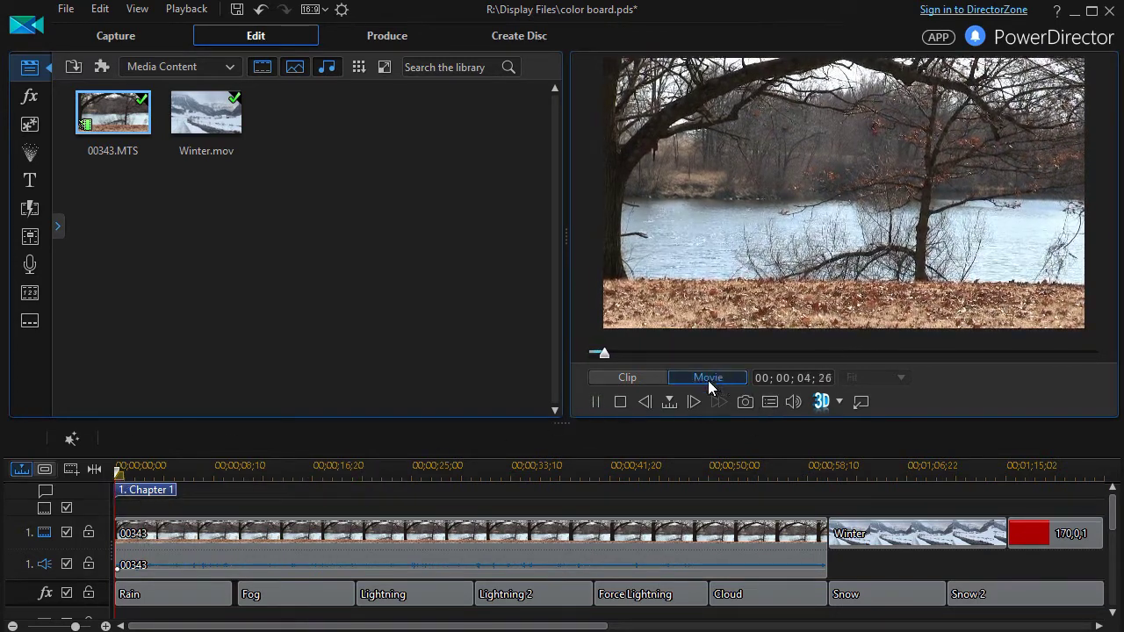
{"action": "left_click", "coordinate": [619, 403]}
{"action": "left_click", "coordinate": [594, 403]}
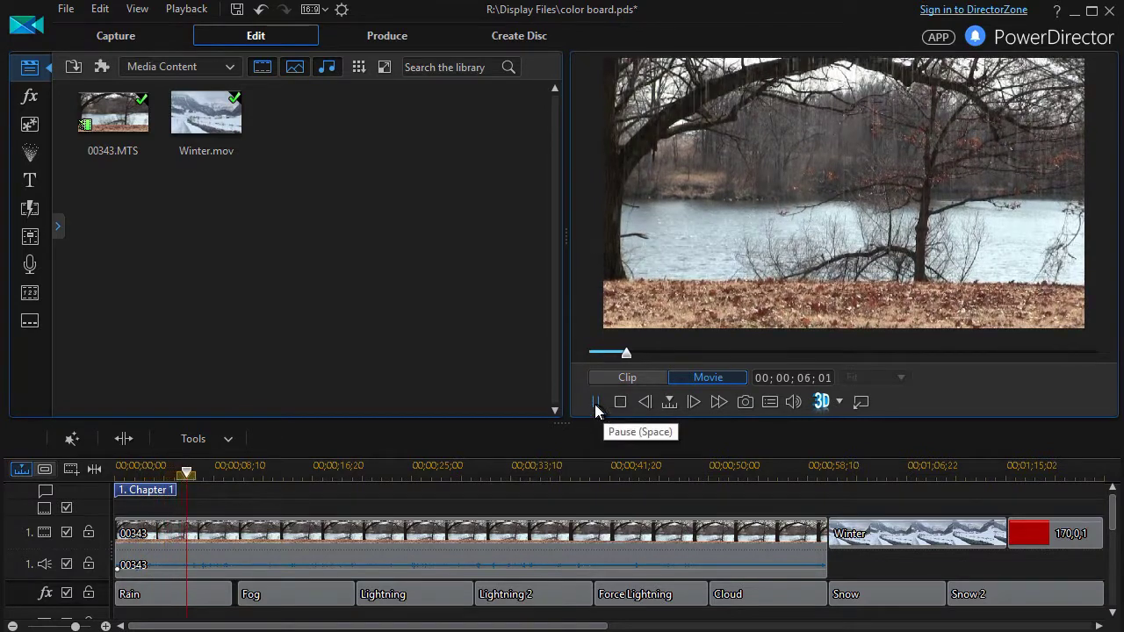
{"action": "left_click", "coordinate": [595, 402]}
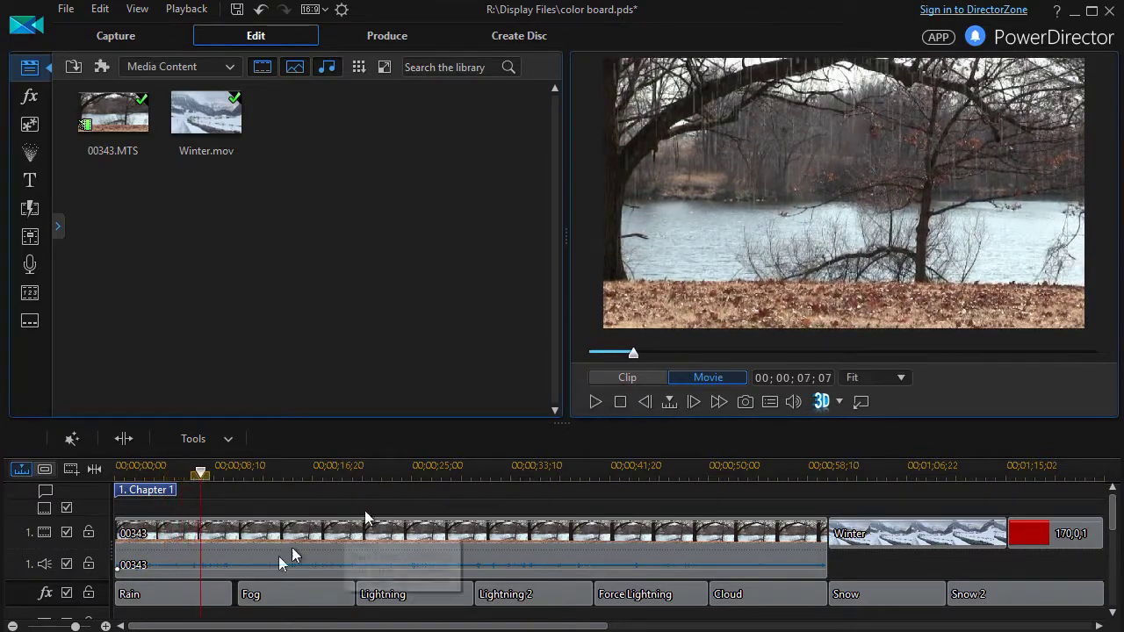
{"action": "left_click", "coordinate": [188, 596]}
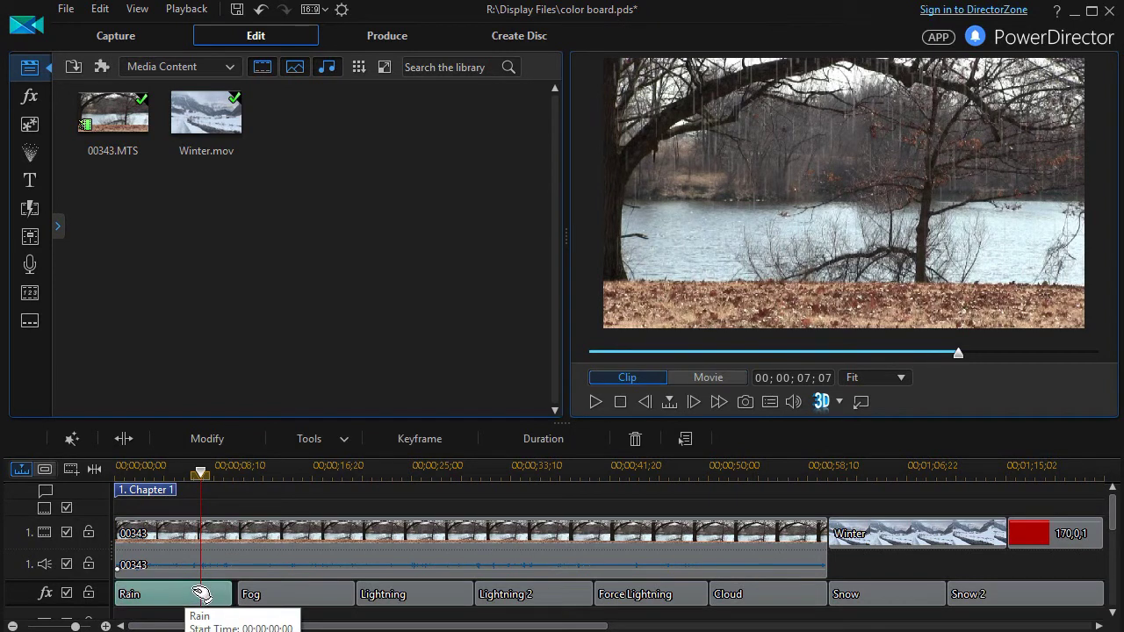
{"action": "double_click", "coordinate": [192, 594]}
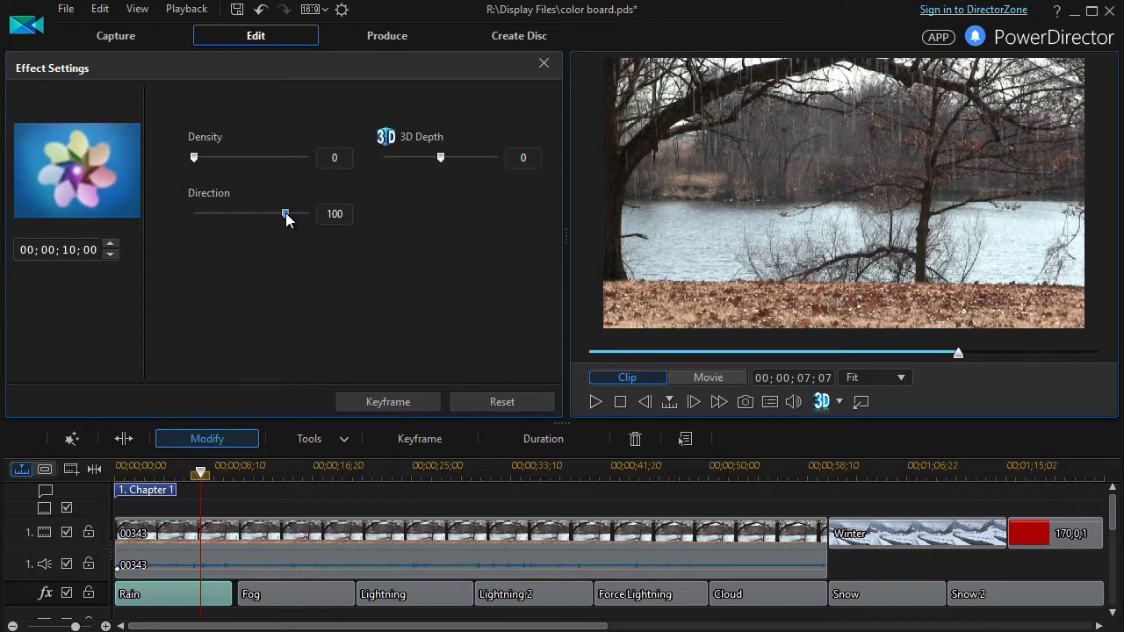
Step: Raise the Rain Direction to 128 and Density to 44, then close Effect Settings
{"action": "left_click", "coordinate": [270, 217]}
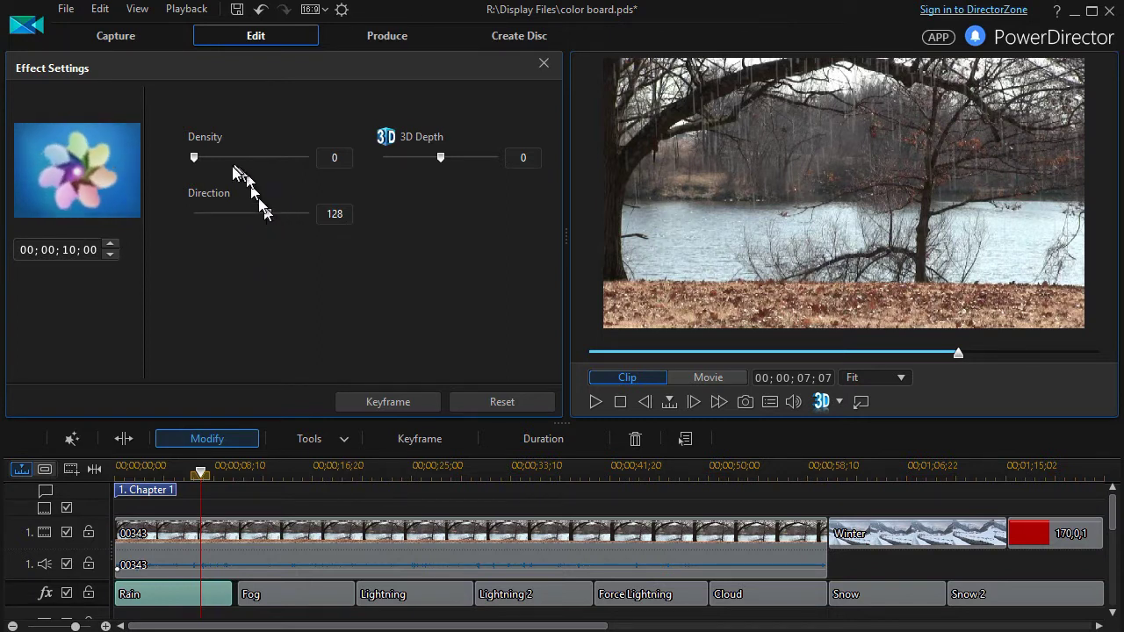
{"action": "left_click_drag", "start_coordinate": [194, 158], "coordinate": [216, 159]}
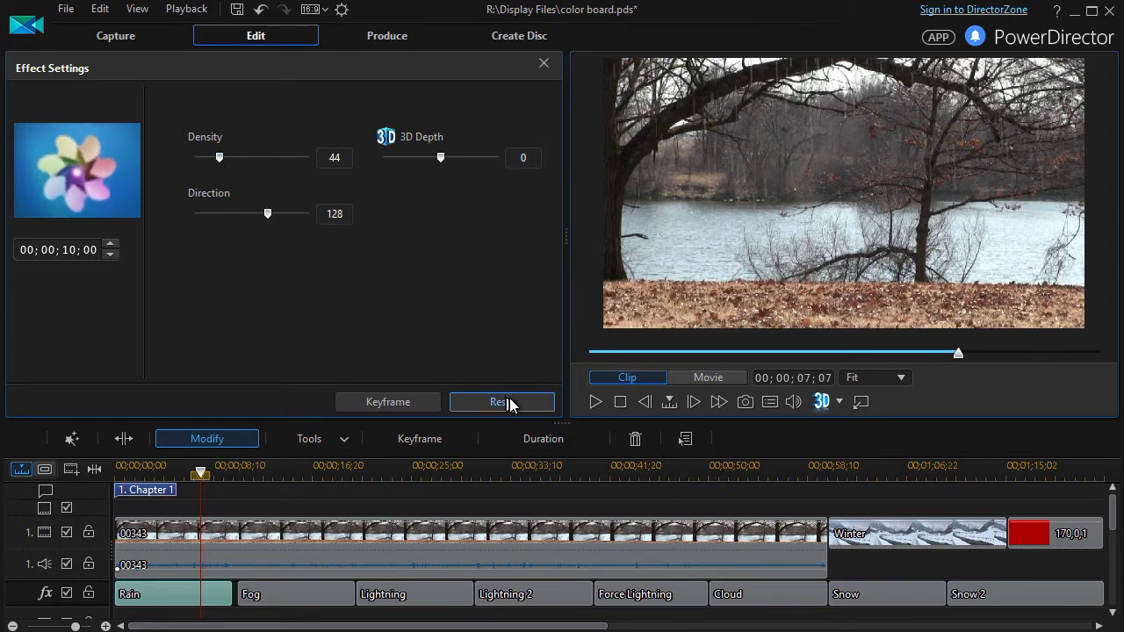
{"action": "left_click", "coordinate": [545, 65]}
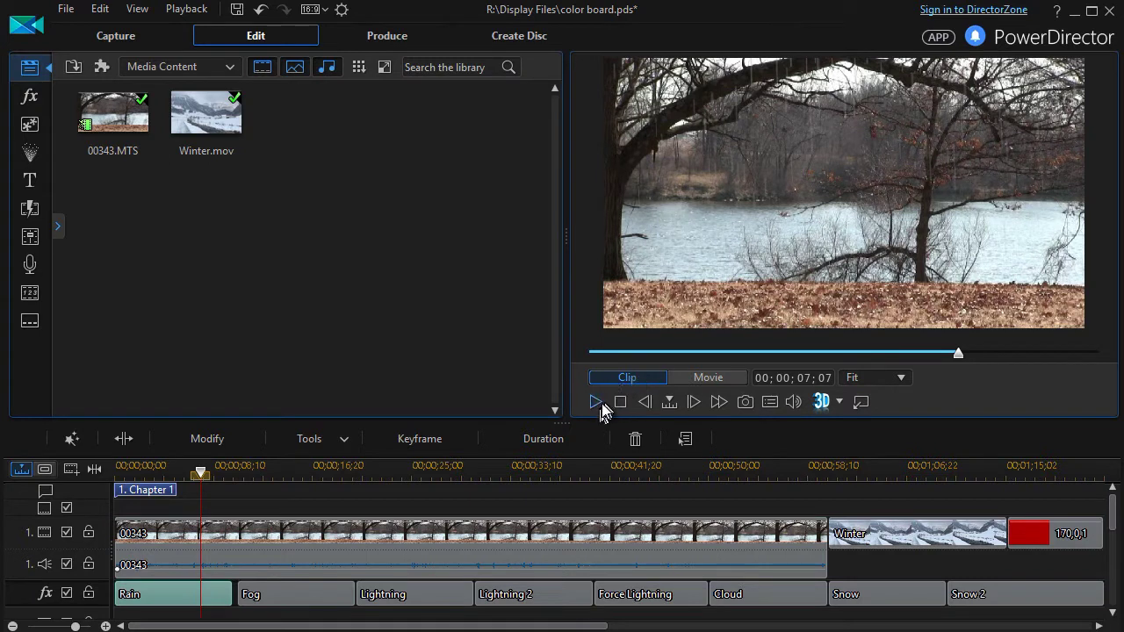
Step: Play the movie from the beginning, pausing near 10;15 where the fog starts, then open the Fog settings
{"action": "left_click", "coordinate": [596, 354]}
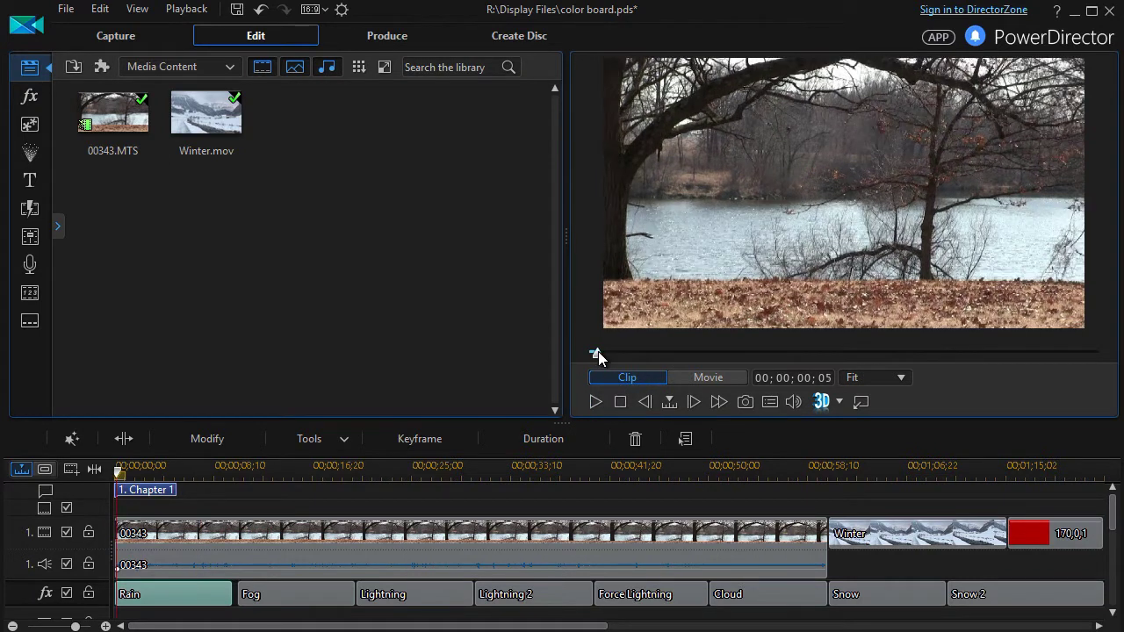
{"action": "left_click", "coordinate": [596, 402]}
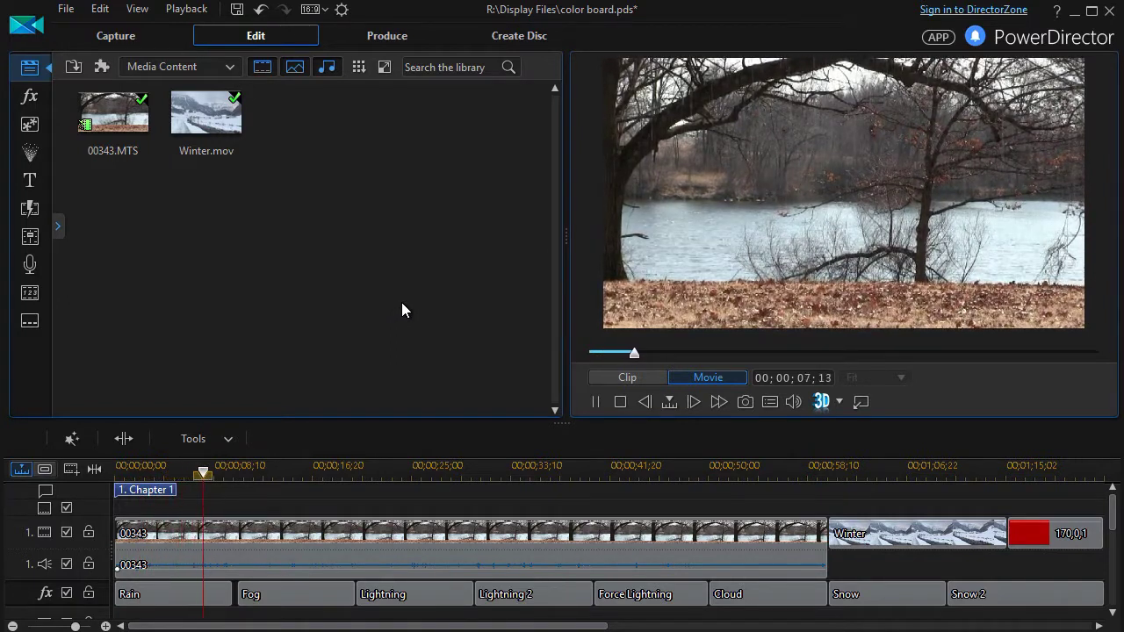
{"action": "left_click", "coordinate": [595, 403]}
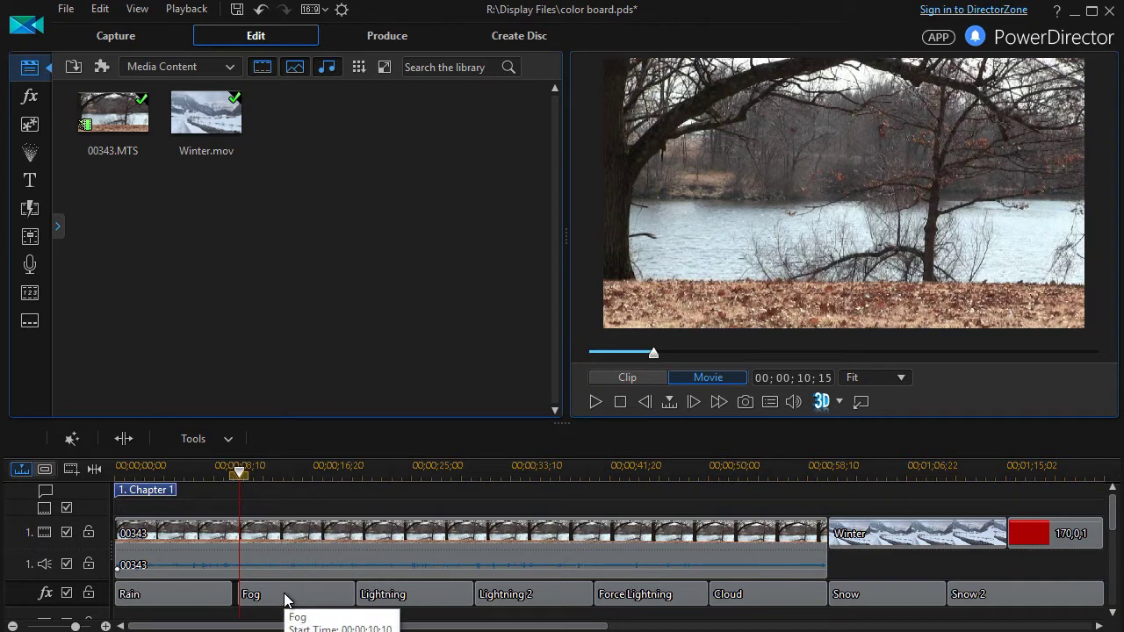
{"action": "left_click", "coordinate": [593, 406]}
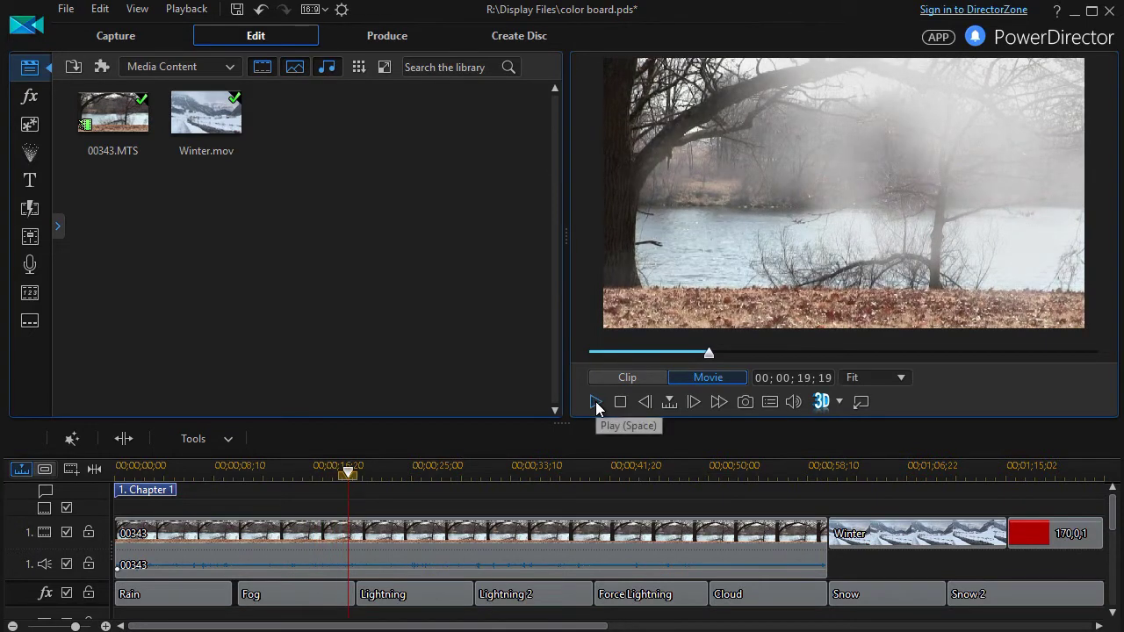
{"action": "double_click", "coordinate": [306, 597]}
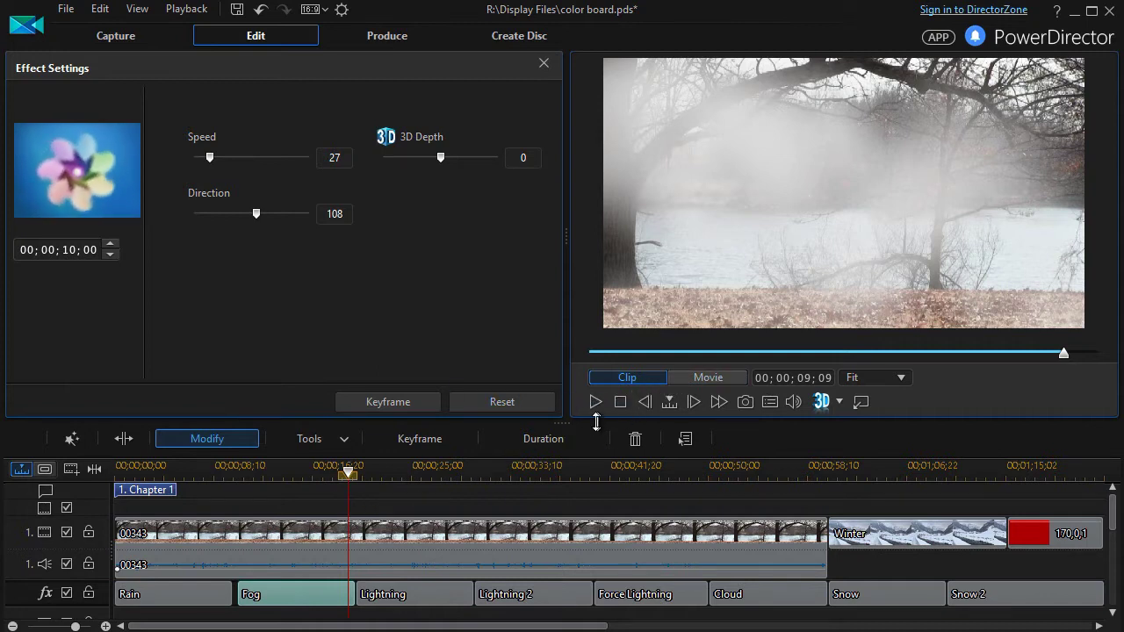
Step: Replay the Fog clip preview, move the playhead to about 00;00;21;18, and select the Lightning effect
{"action": "left_click", "coordinate": [590, 354]}
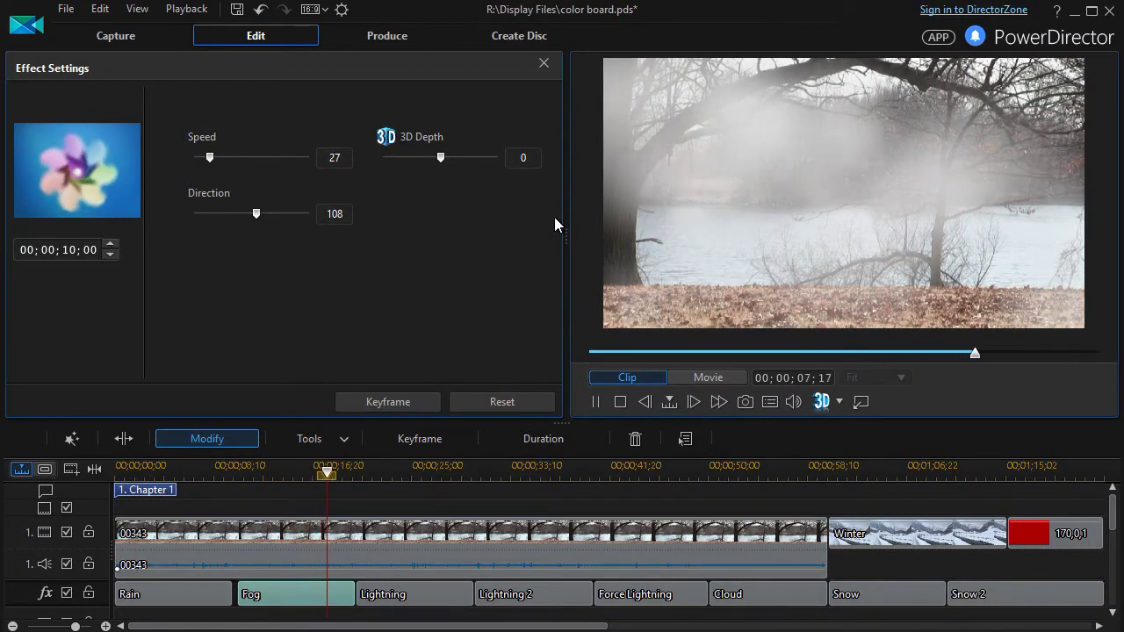
{"action": "left_click", "coordinate": [595, 401]}
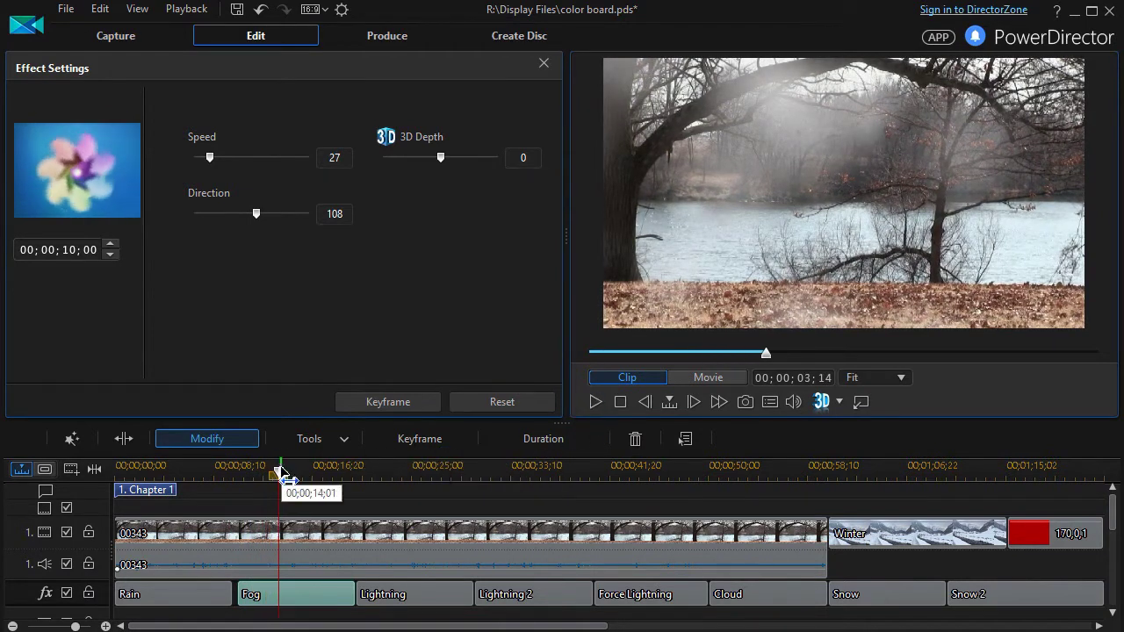
{"action": "left_click_drag", "start_coordinate": [279, 473], "coordinate": [360, 494]}
{"action": "left_click", "coordinate": [387, 595]}
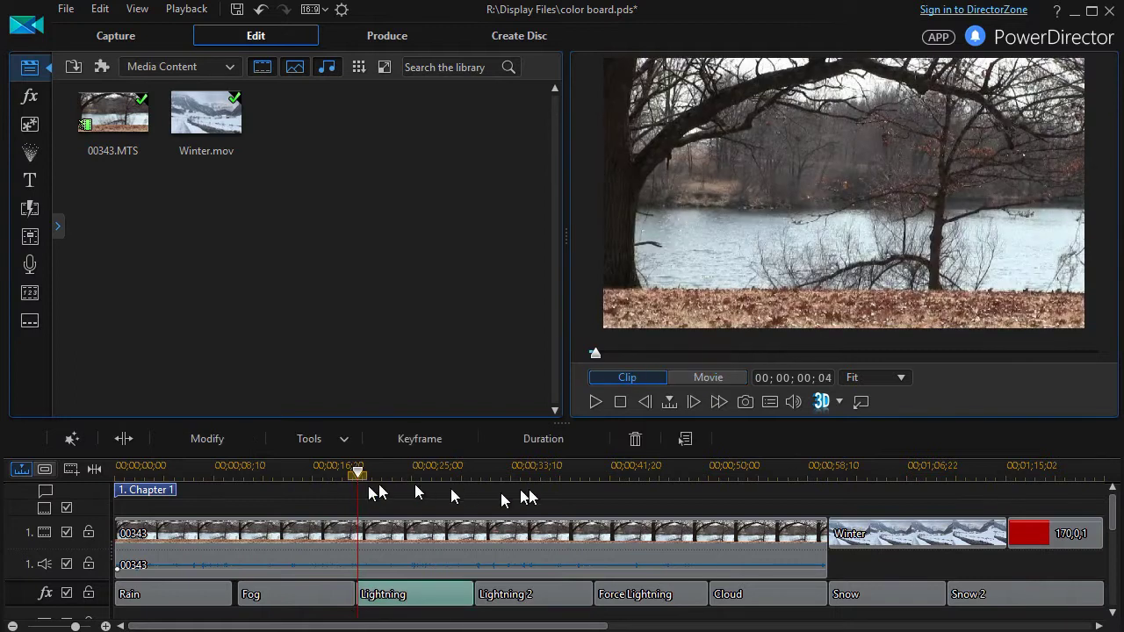
Step: Pause on a lightning strike and make the Lightning bolt smaller, shifted left and higher
{"action": "left_click", "coordinate": [596, 402]}
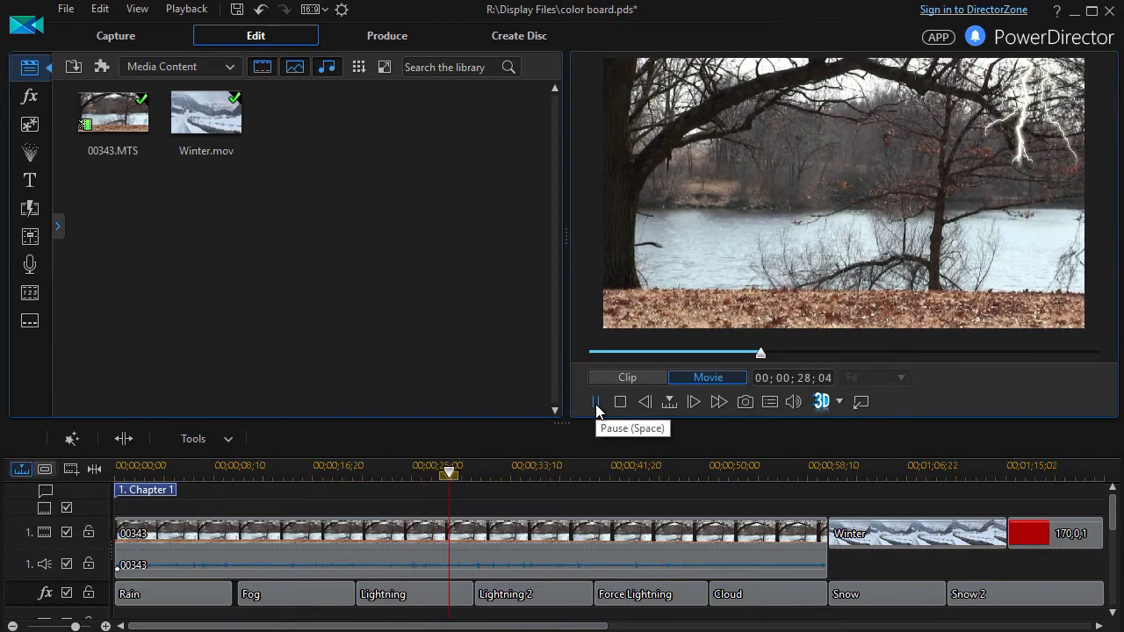
{"action": "left_click", "coordinate": [596, 406]}
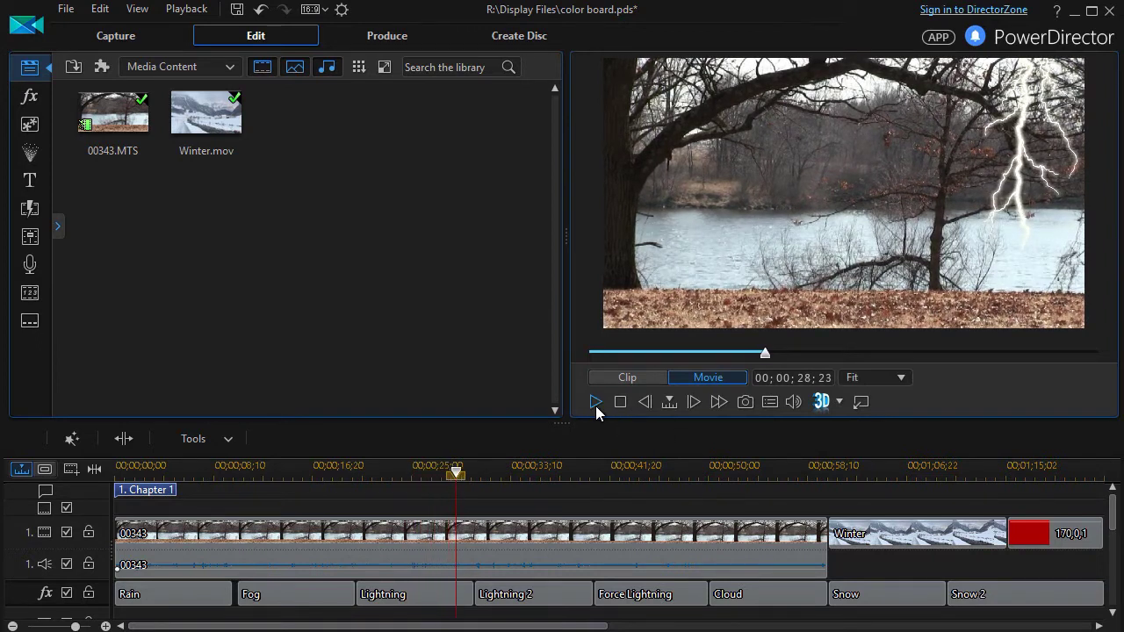
{"action": "double_click", "coordinate": [417, 599]}
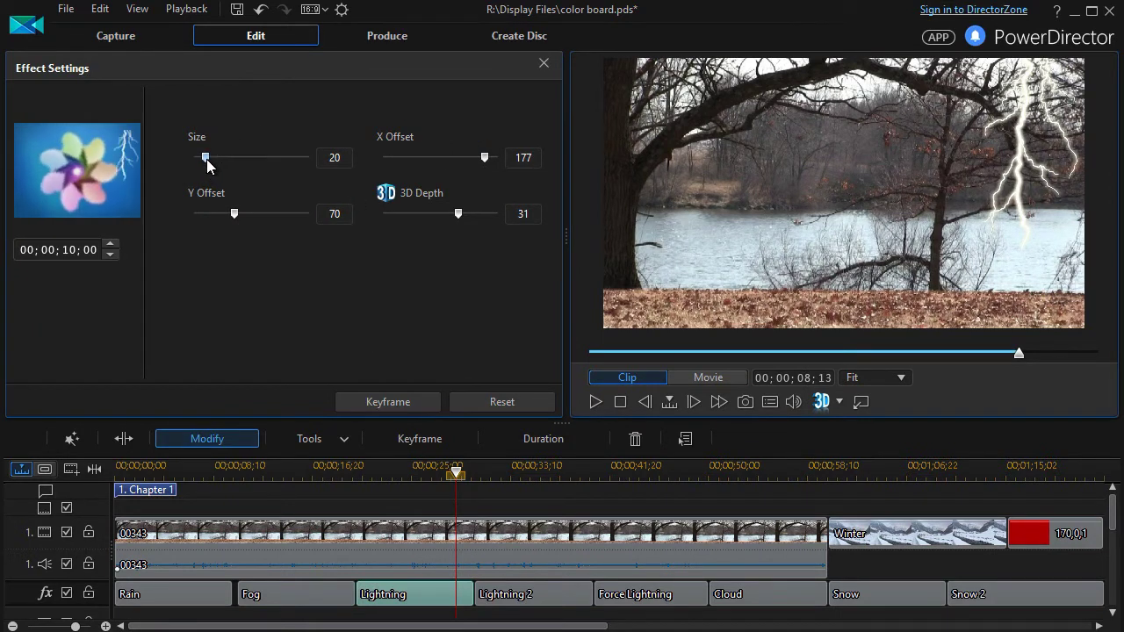
{"action": "left_click_drag", "start_coordinate": [206, 159], "coordinate": [201, 162]}
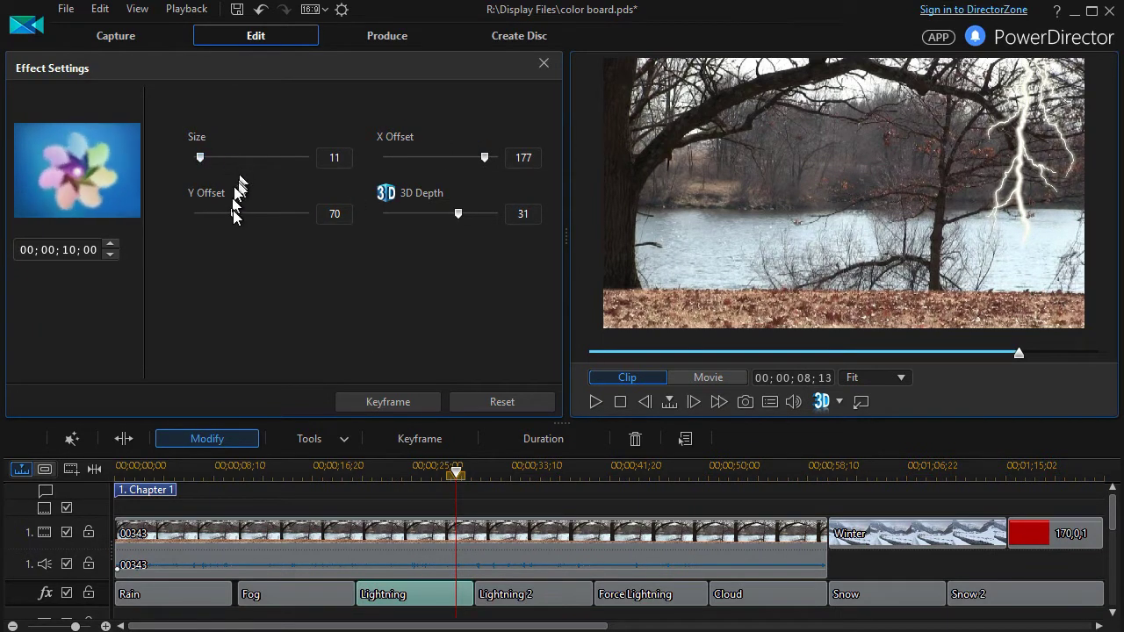
{"action": "left_click_drag", "start_coordinate": [484, 159], "coordinate": [365, 195]}
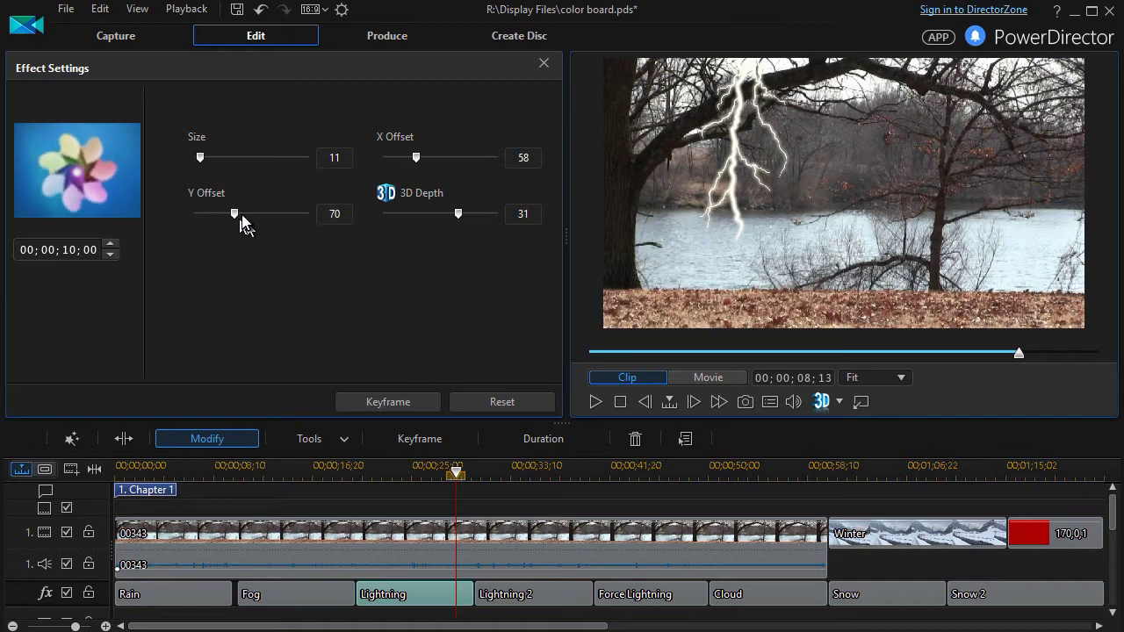
{"action": "left_click_drag", "start_coordinate": [235, 215], "coordinate": [172, 204]}
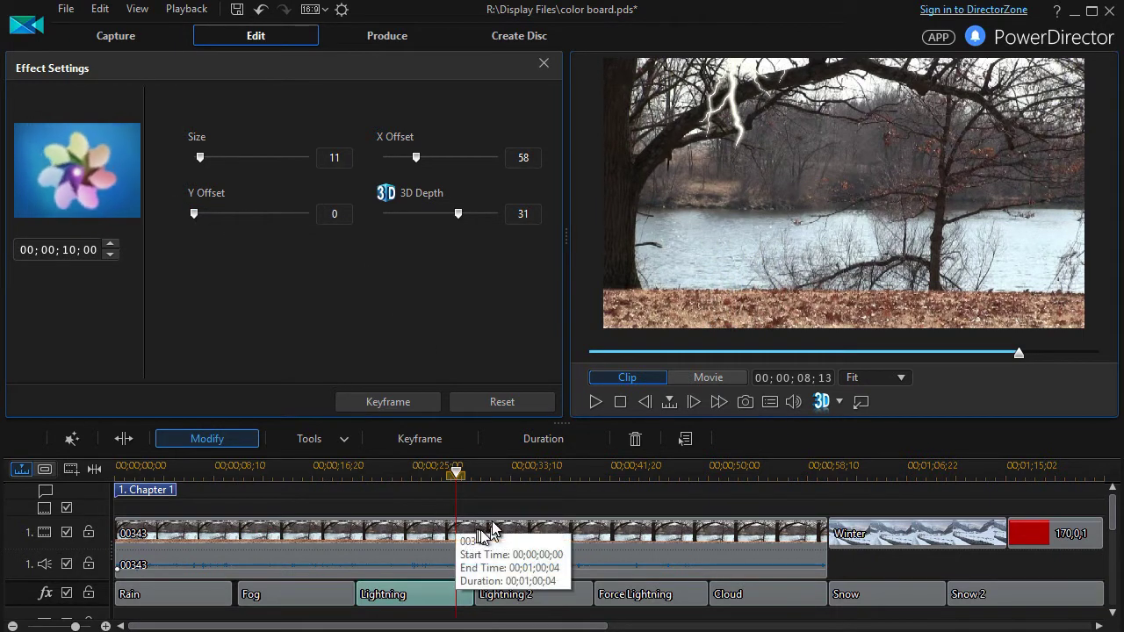
Step: Replay the lightning preview from the start, then move the playhead to the Lightning 2 section
{"action": "left_click", "coordinate": [605, 353]}
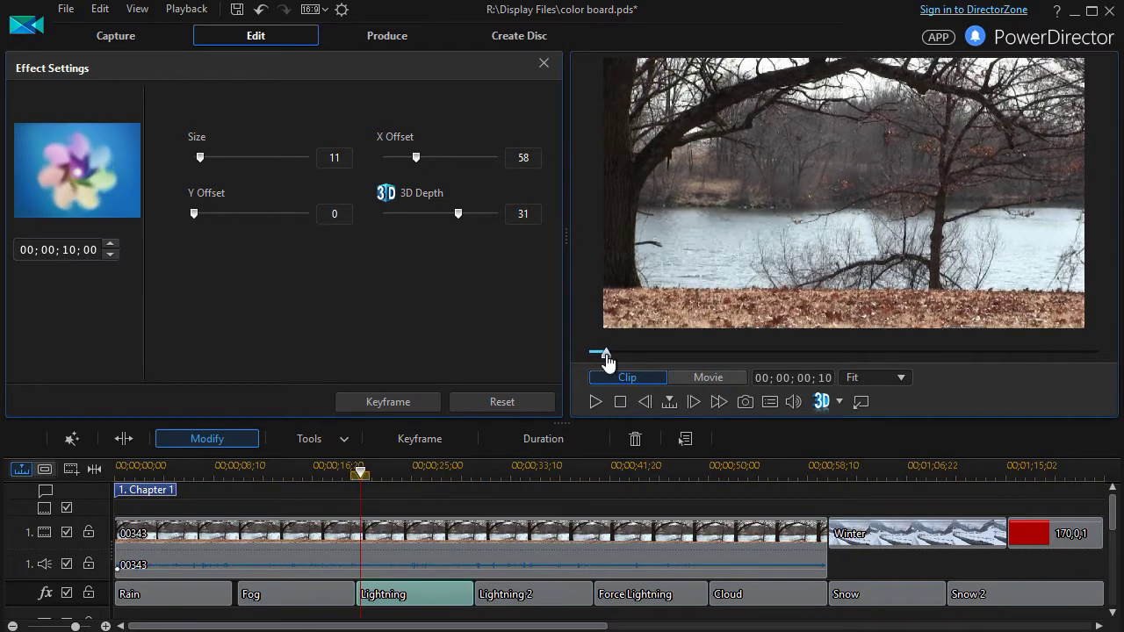
{"action": "left_click", "coordinate": [596, 402]}
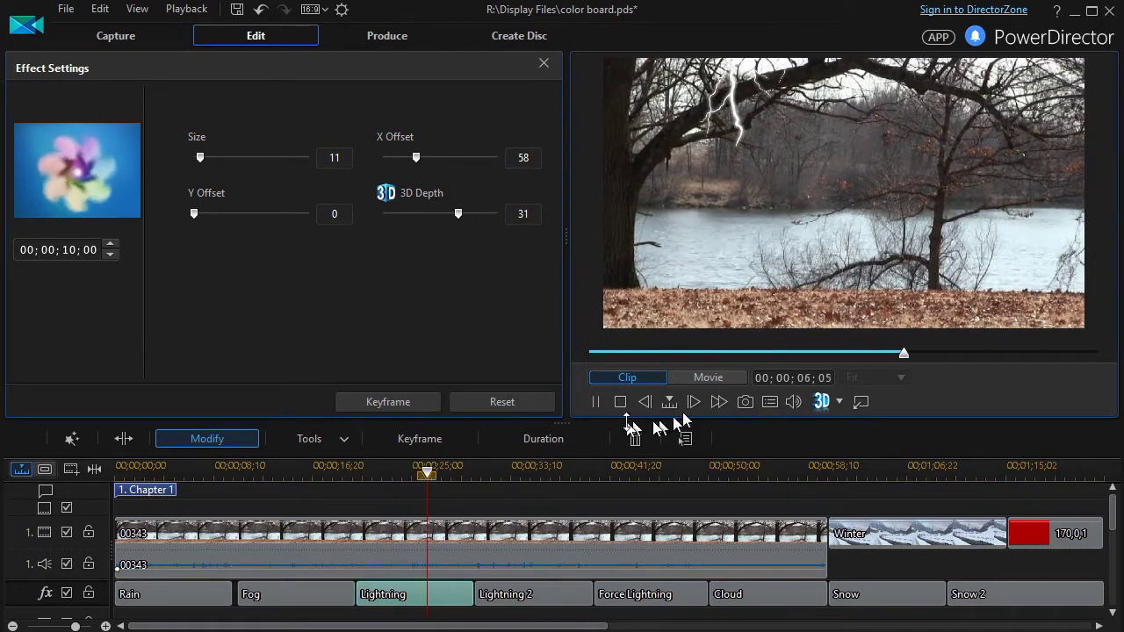
{"action": "left_click", "coordinate": [596, 402]}
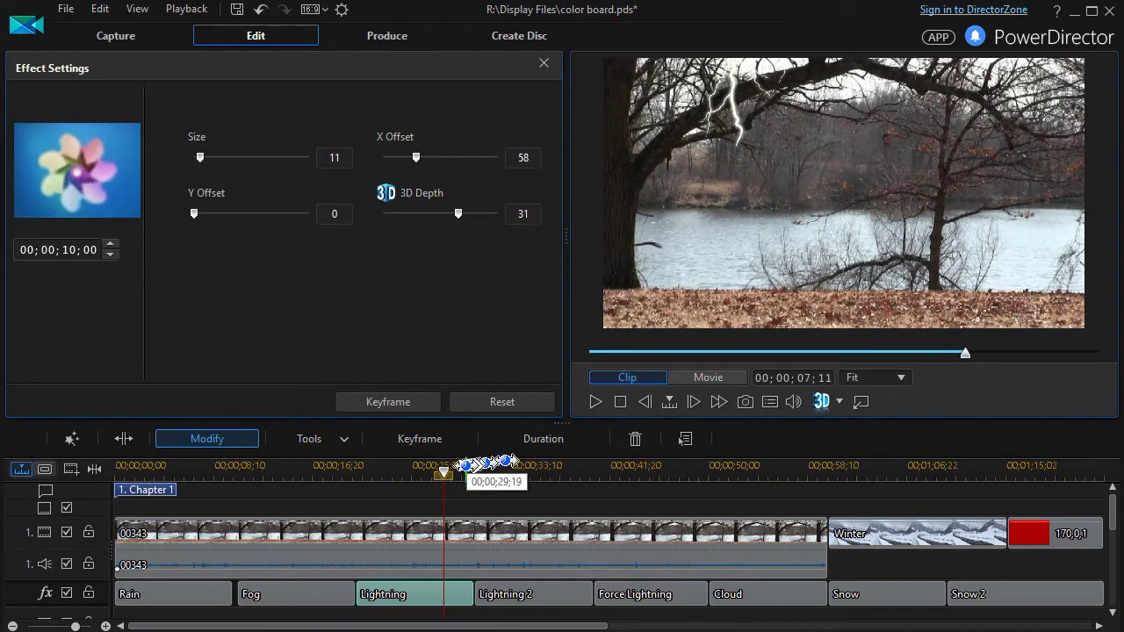
{"action": "left_click_drag", "start_coordinate": [449, 483], "coordinate": [483, 487]}
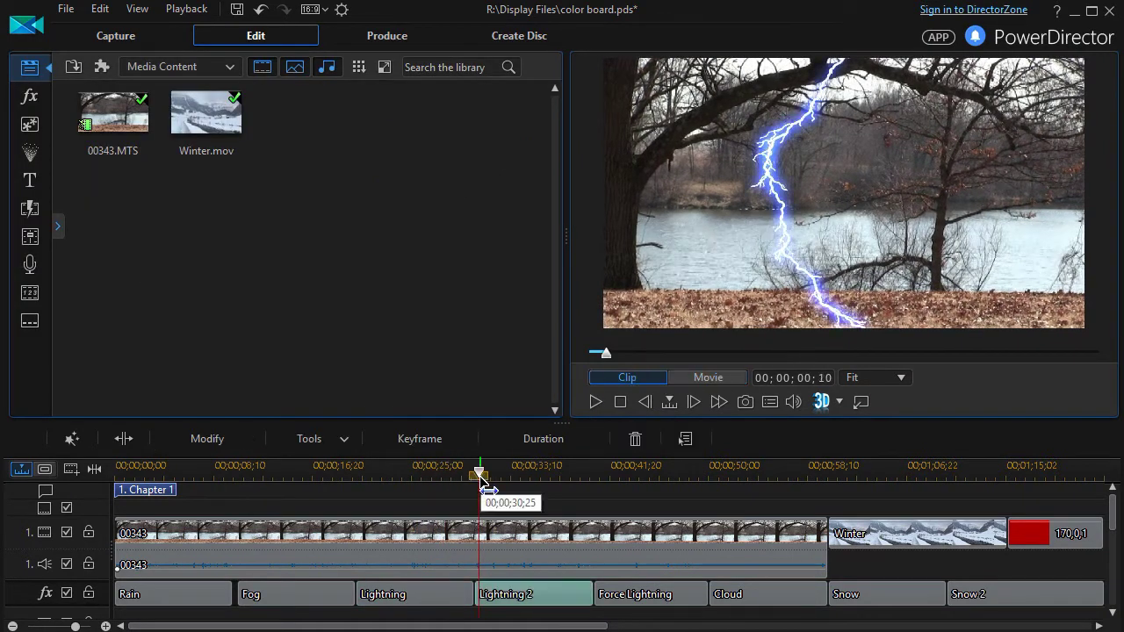
Step: Play through Lightning 2 and set its Glow Color to light grey (206)
{"action": "left_click", "coordinate": [595, 403]}
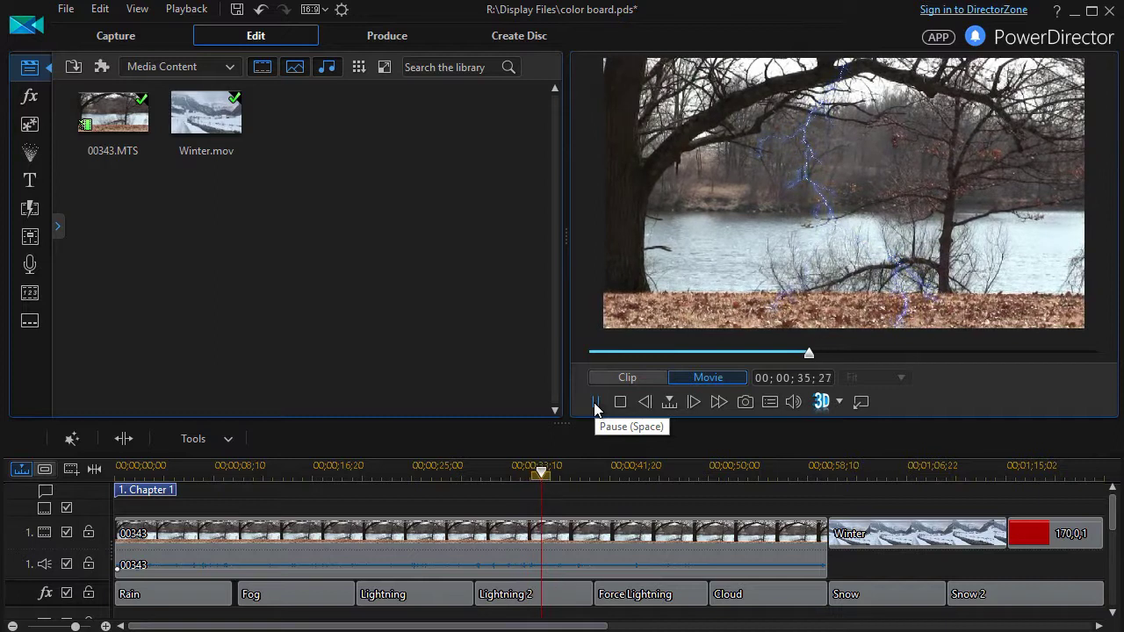
{"action": "double_click", "coordinate": [514, 595]}
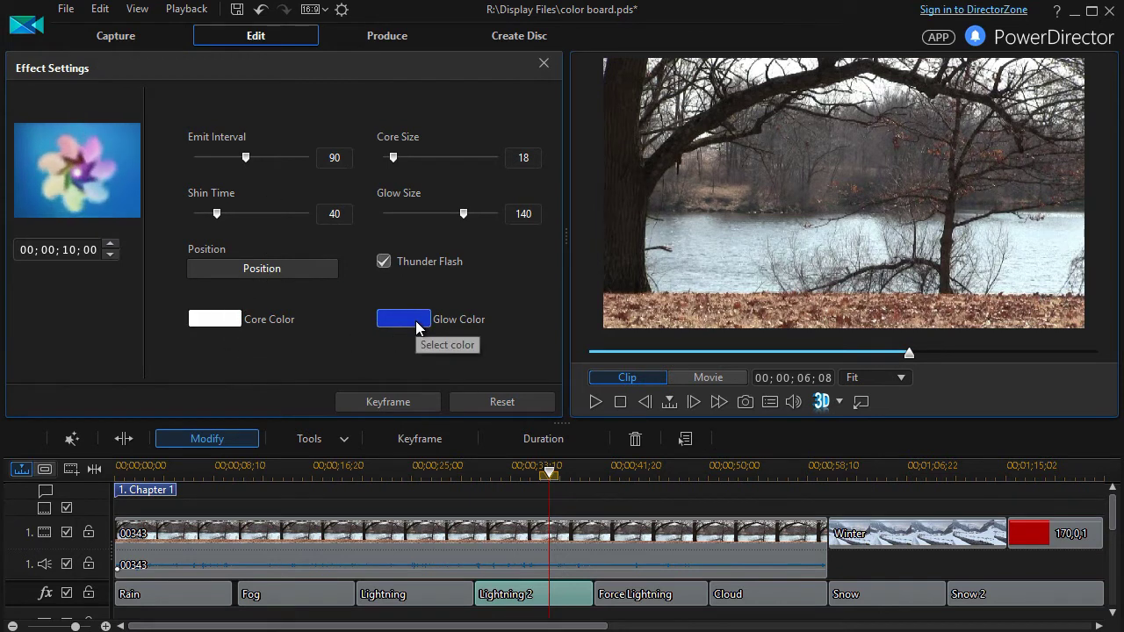
{"action": "left_click", "coordinate": [416, 323]}
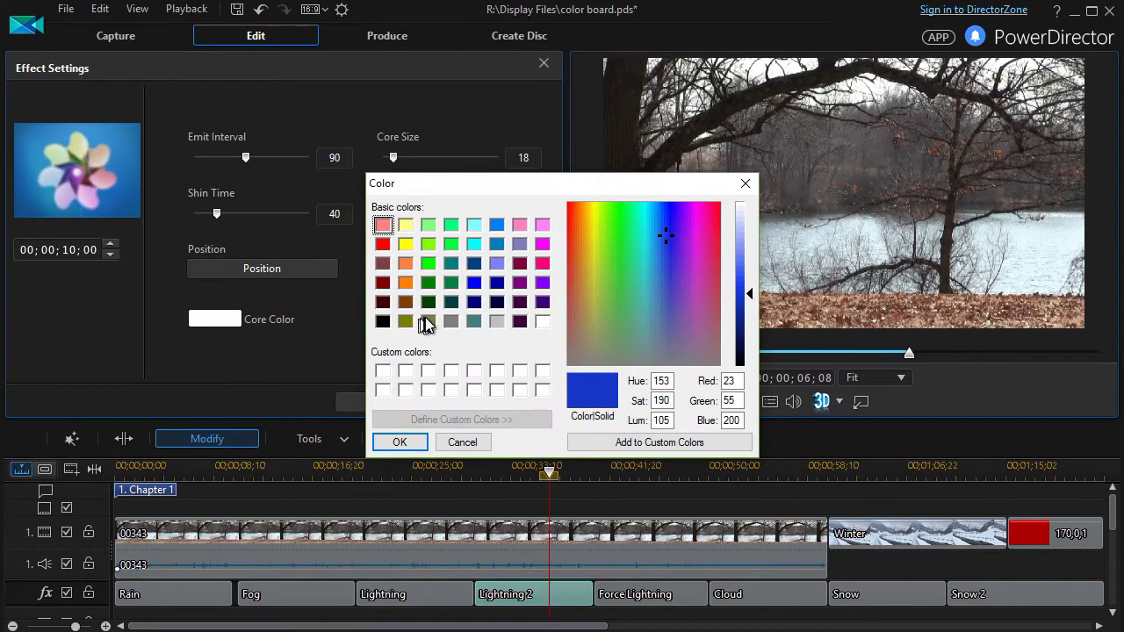
{"action": "left_click", "coordinate": [496, 322]}
{"action": "left_click", "coordinate": [742, 234]}
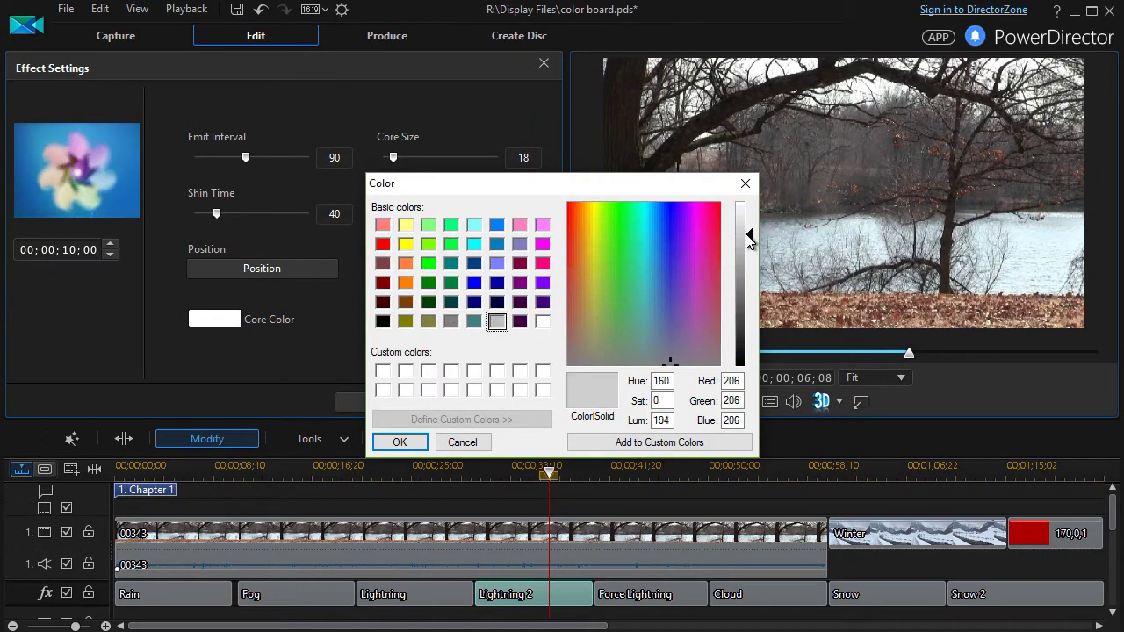
{"action": "left_click", "coordinate": [399, 443]}
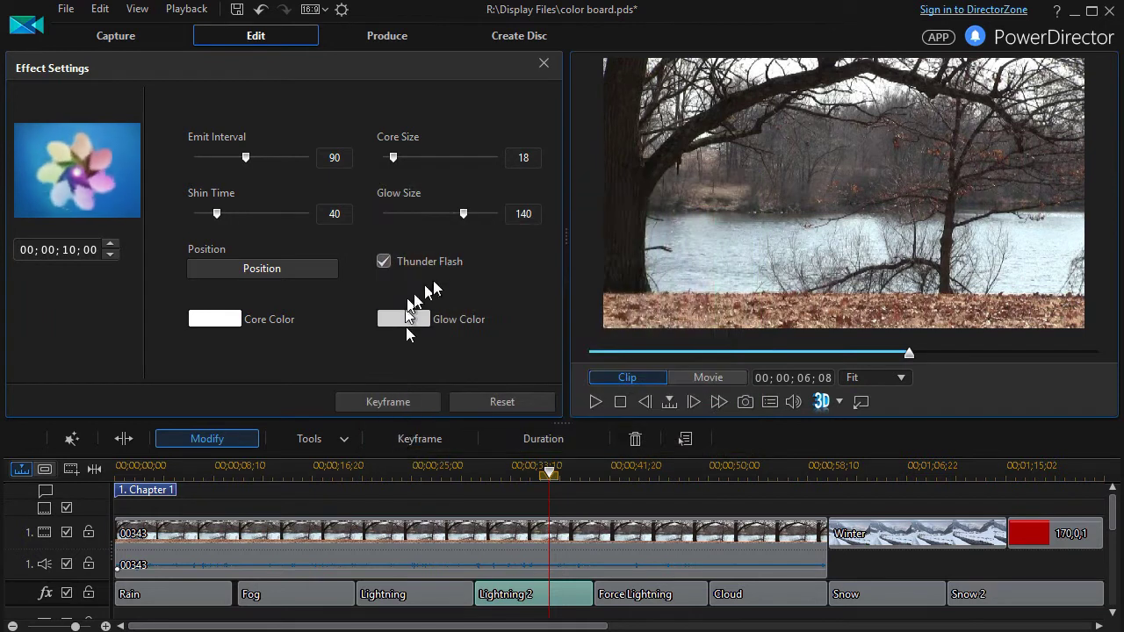
Step: Move the Lightning 2 bolt's start and end points to the right edge, then close its settings
{"action": "left_click", "coordinate": [292, 271]}
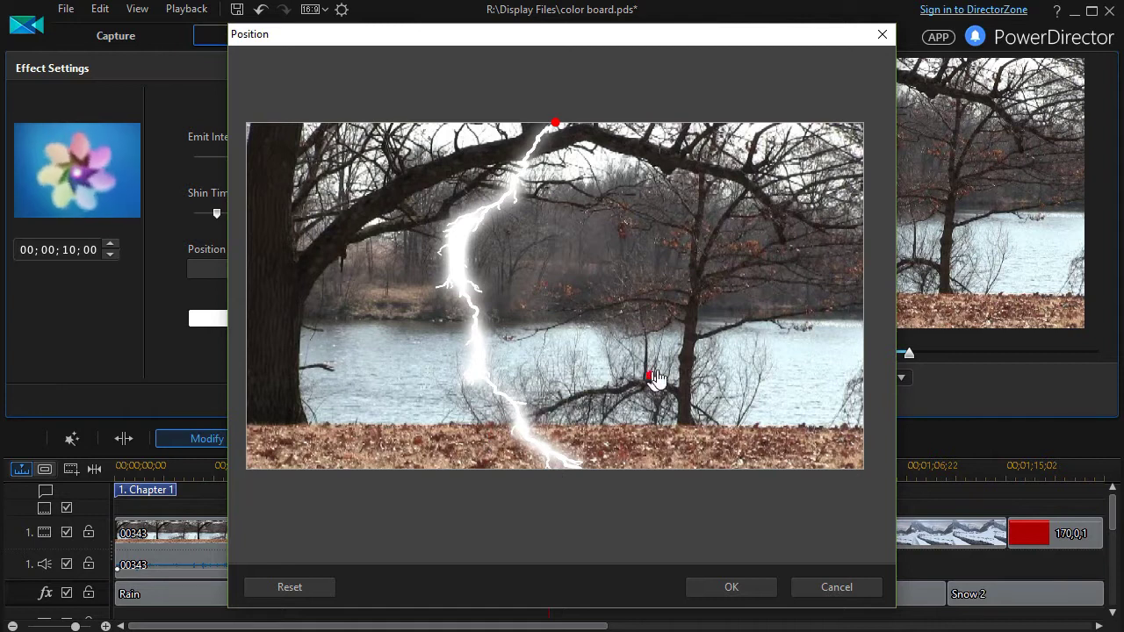
{"action": "left_click_drag", "start_coordinate": [654, 379], "coordinate": [797, 316]}
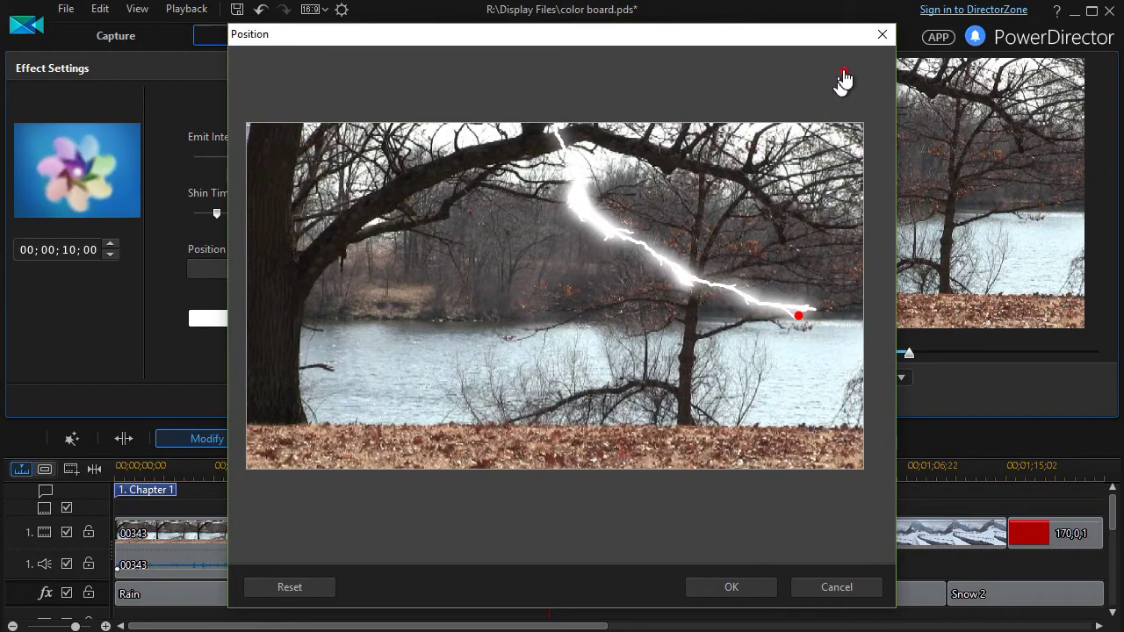
{"action": "left_click_drag", "start_coordinate": [842, 74], "coordinate": [844, 72]}
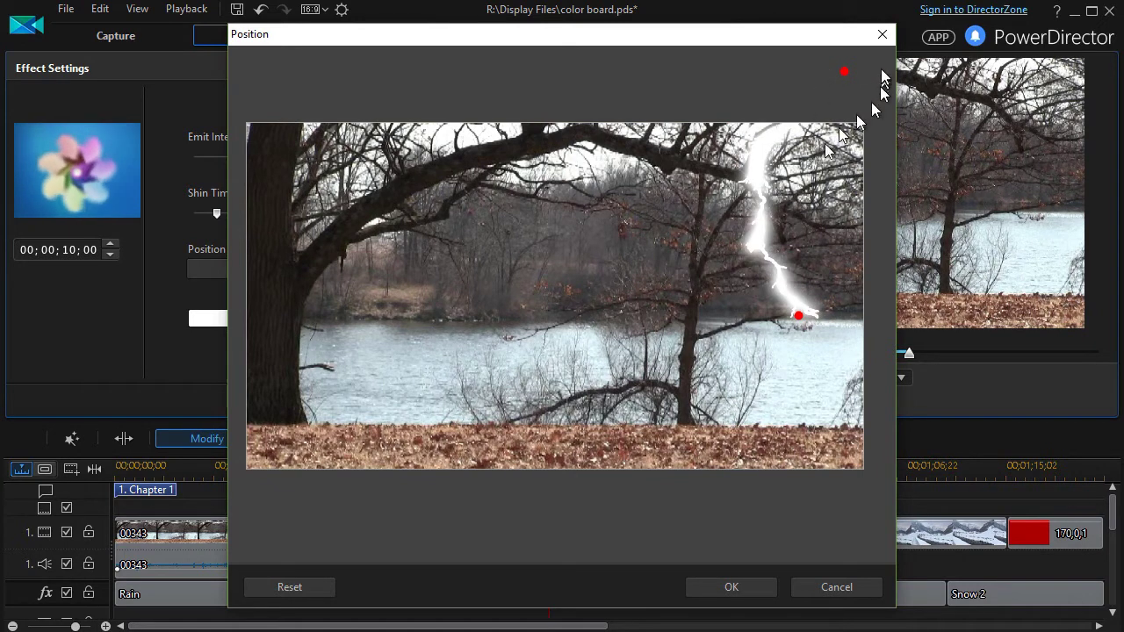
{"action": "left_click", "coordinate": [842, 309]}
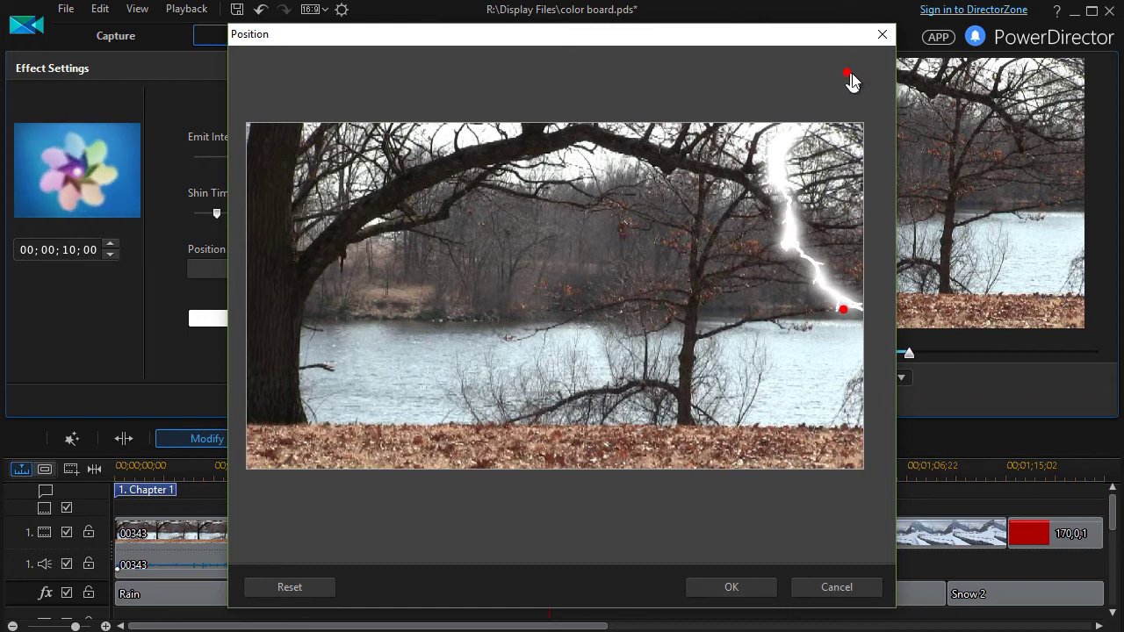
{"action": "left_click", "coordinate": [730, 587]}
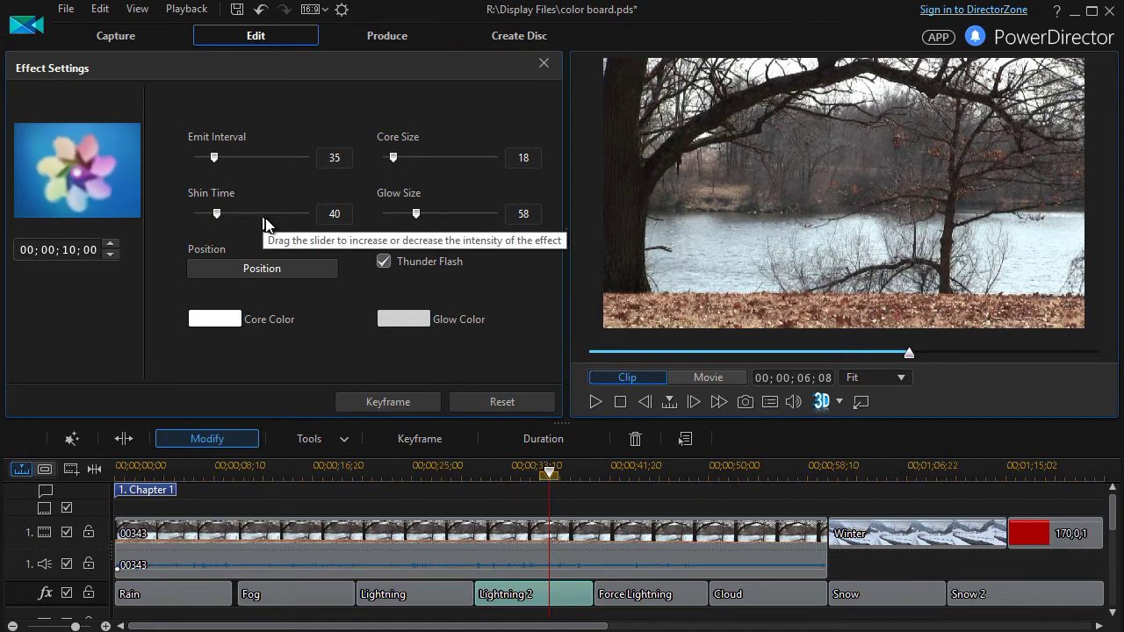
{"action": "left_click", "coordinate": [545, 64]}
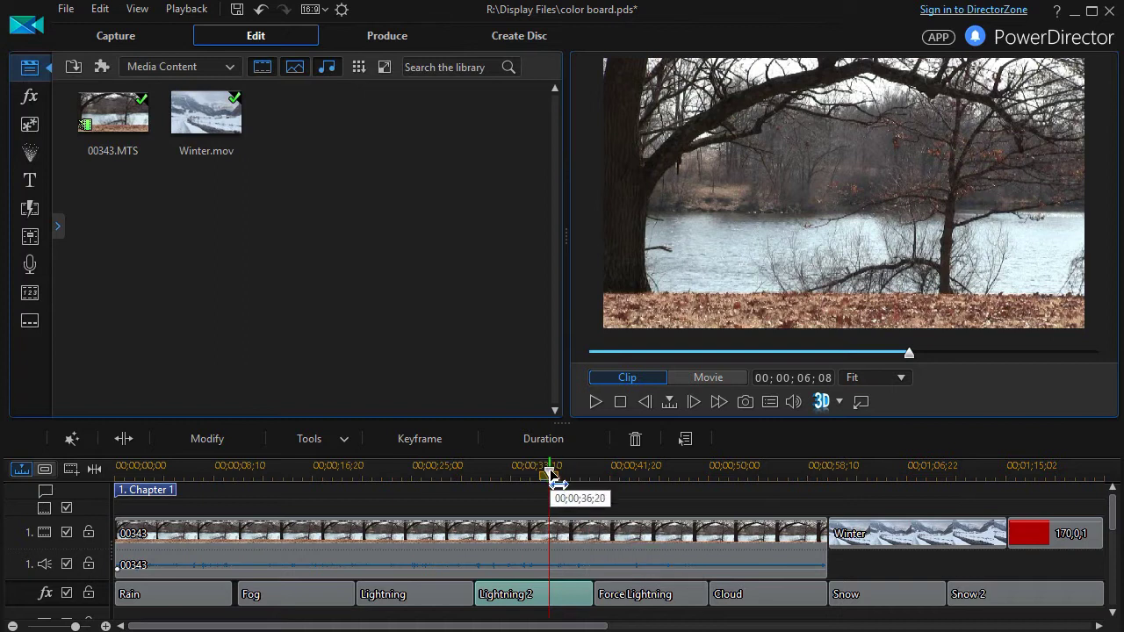
Step: Replay the river clip from about 32 seconds to review Lightning 2, then play Force Lightning to 44 seconds
{"action": "left_click_drag", "start_coordinate": [549, 475], "coordinate": [497, 479]}
{"action": "left_click", "coordinate": [509, 594]}
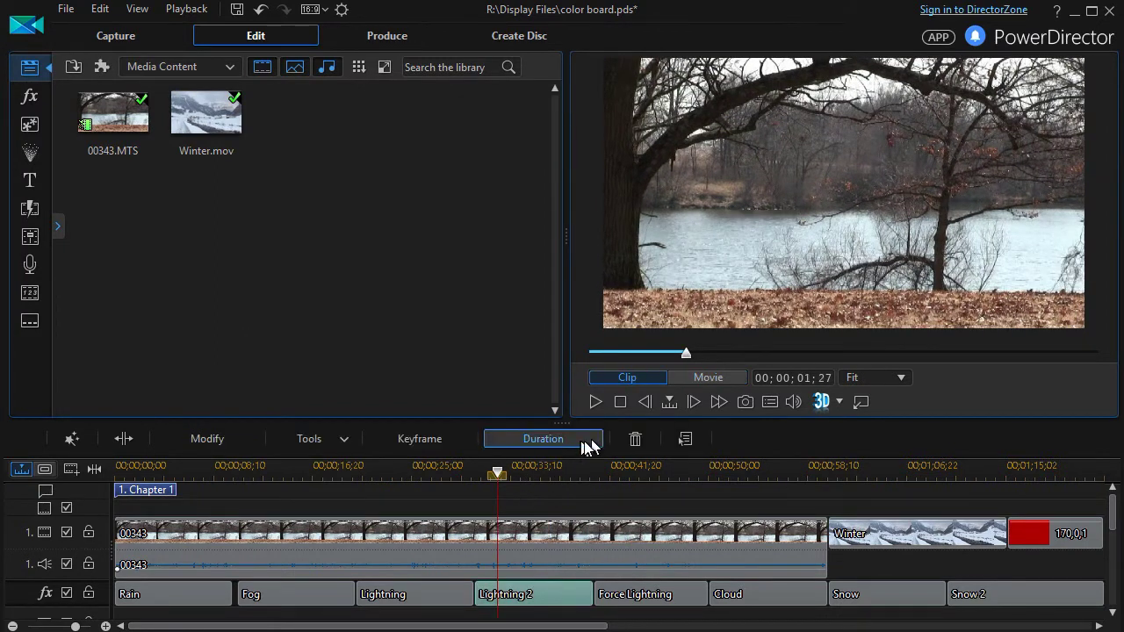
{"action": "left_click", "coordinate": [595, 404]}
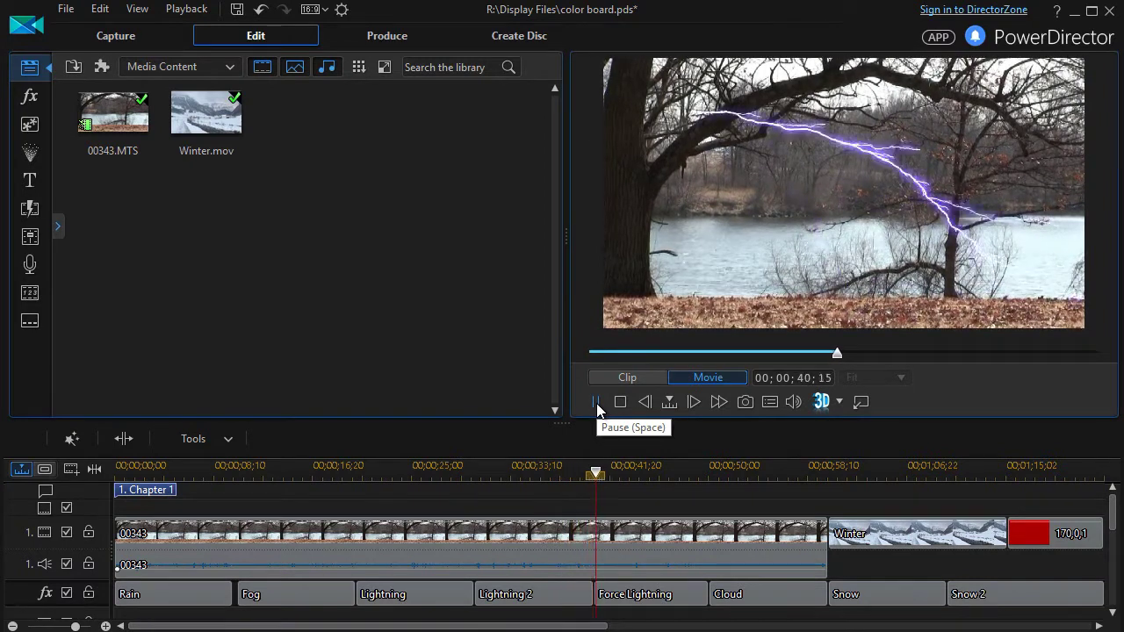
{"action": "left_click", "coordinate": [596, 403]}
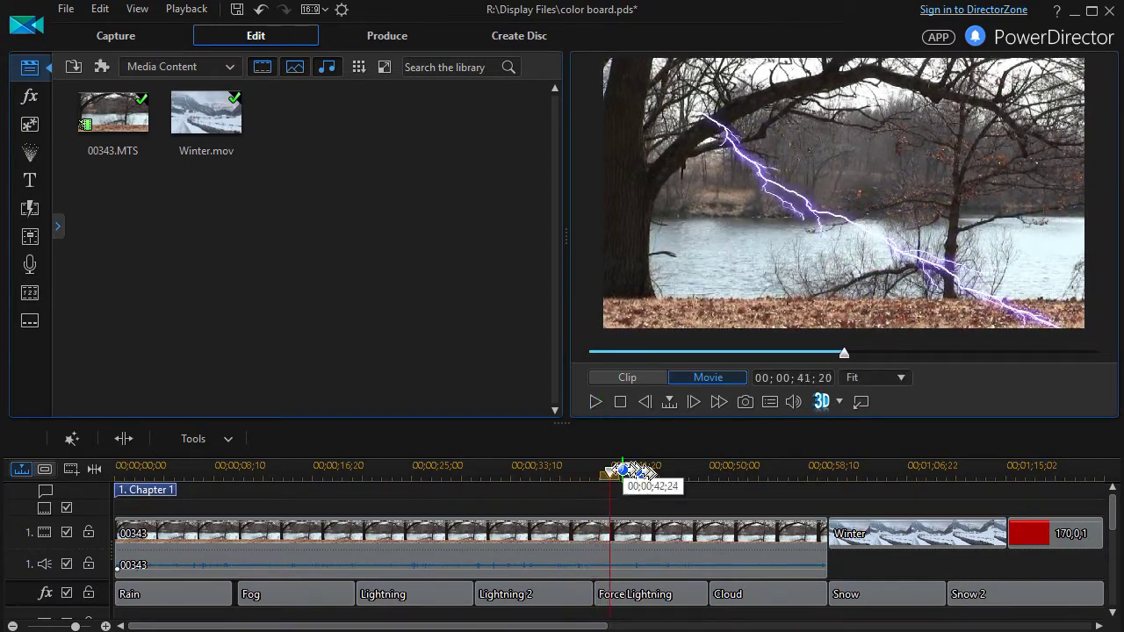
{"action": "left_click_drag", "start_coordinate": [614, 473], "coordinate": [507, 494]}
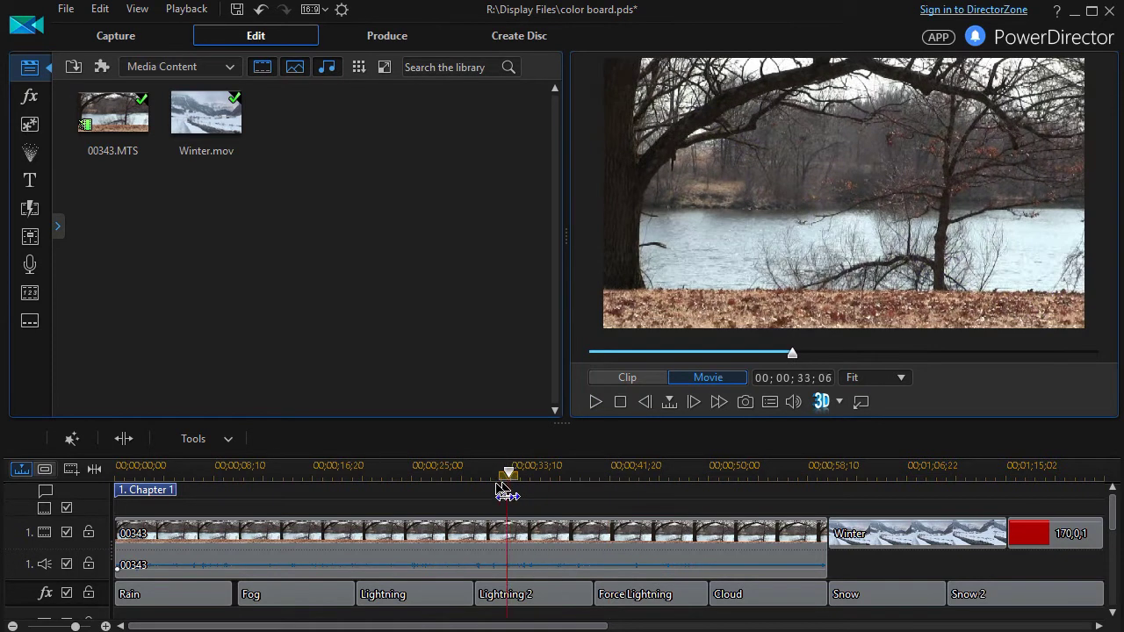
{"action": "left_click", "coordinate": [595, 402]}
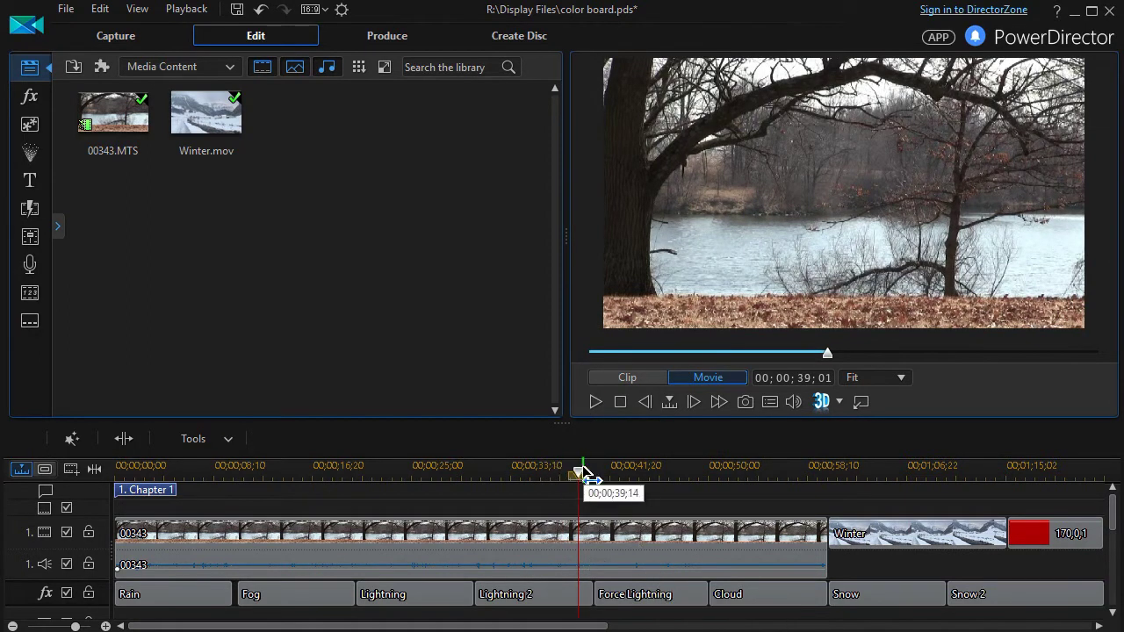
{"action": "left_click_drag", "start_coordinate": [580, 479], "coordinate": [600, 477]}
{"action": "left_click", "coordinate": [594, 402]}
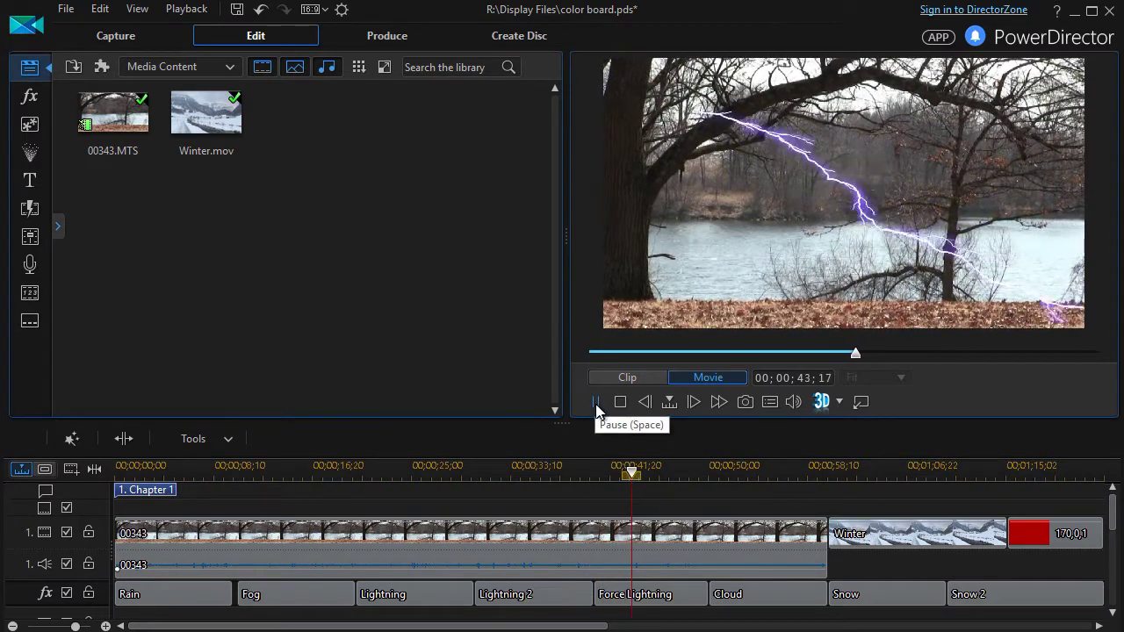
{"action": "left_click", "coordinate": [595, 403]}
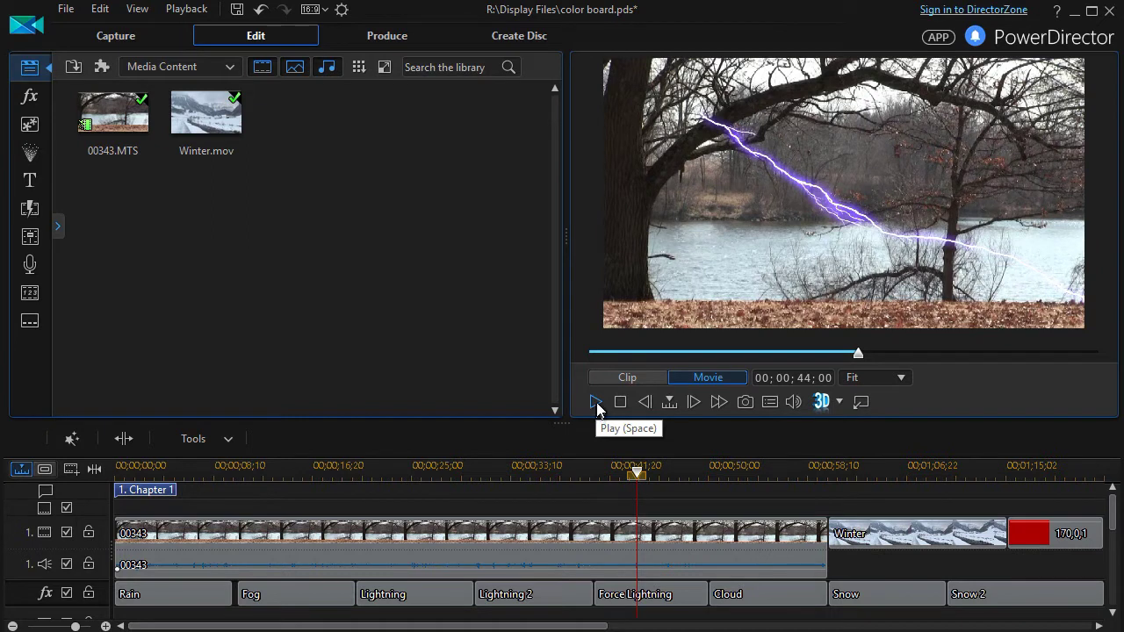
Step: Place the Force Lightning start point at the top right, lower Branch Ratio from 150 to 70, and close settings
{"action": "double_click", "coordinate": [681, 600]}
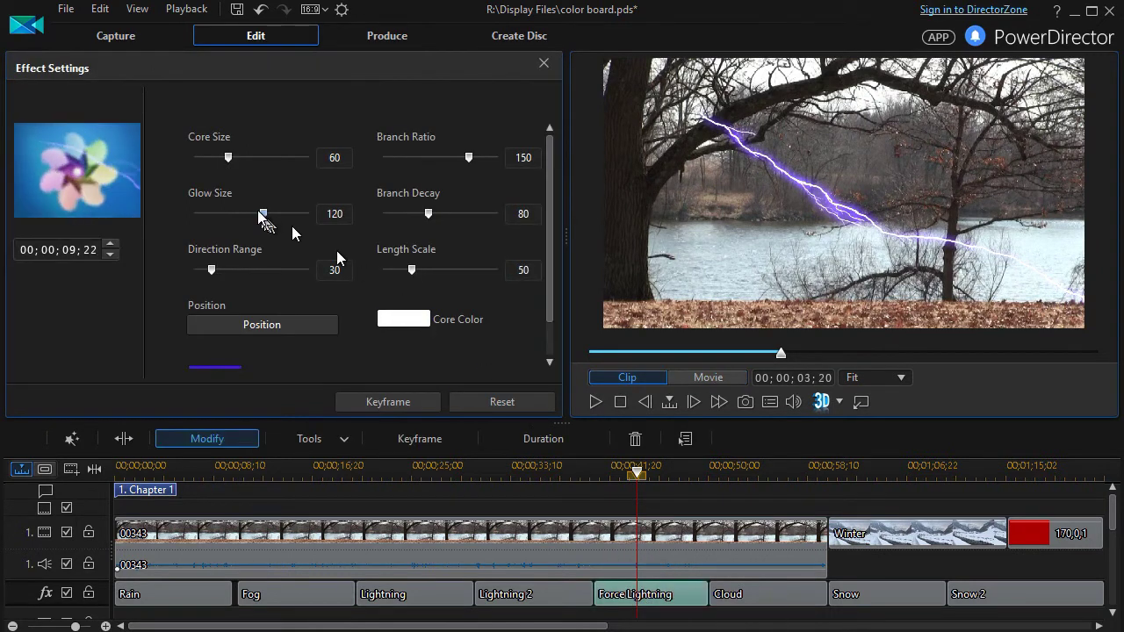
{"action": "left_click", "coordinate": [277, 325]}
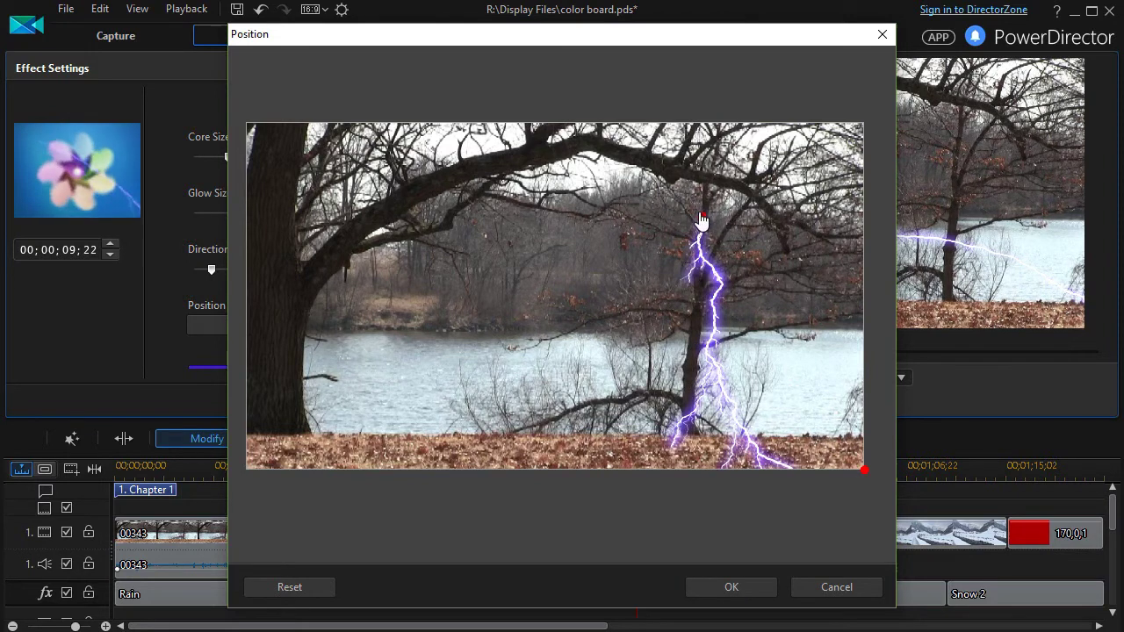
{"action": "left_click", "coordinate": [842, 128]}
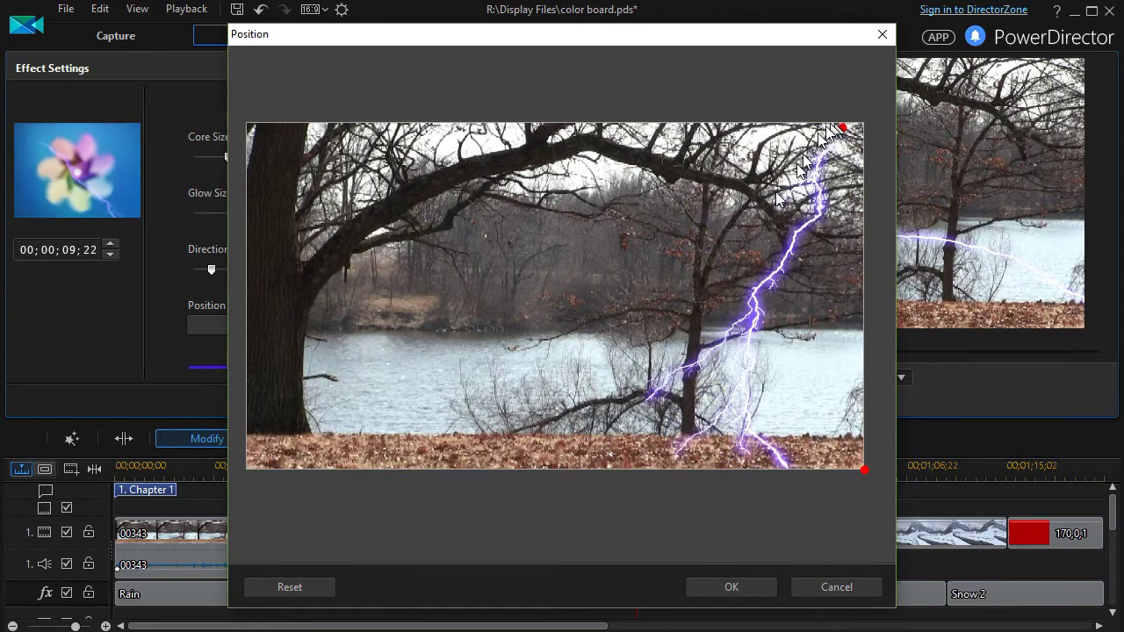
{"action": "left_click", "coordinate": [727, 589]}
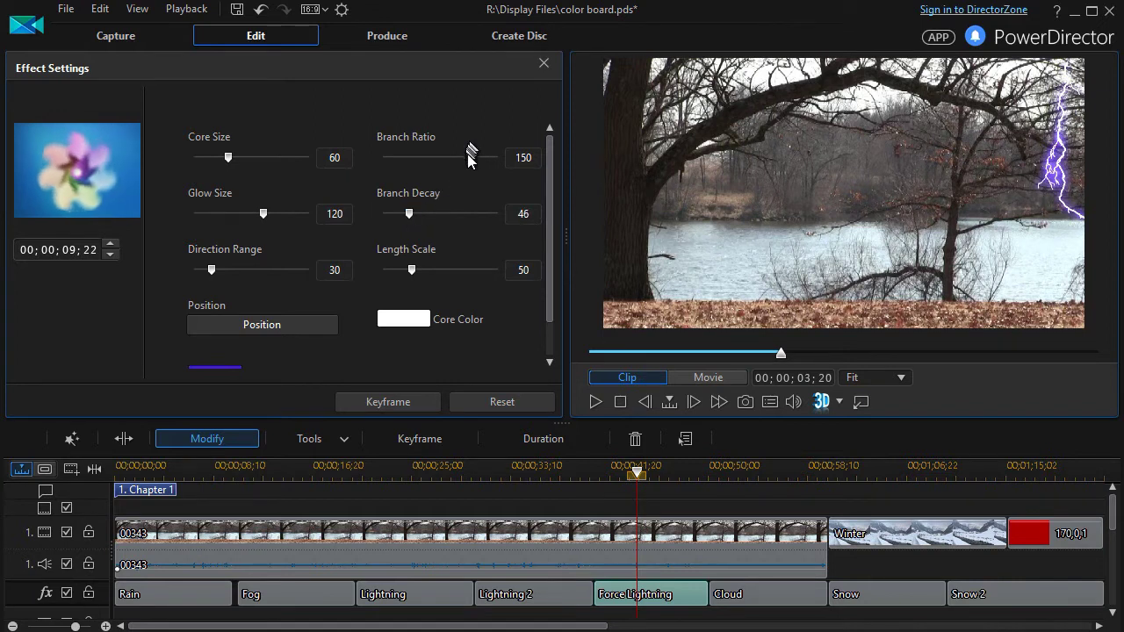
{"action": "left_click_drag", "start_coordinate": [447, 162], "coordinate": [422, 176]}
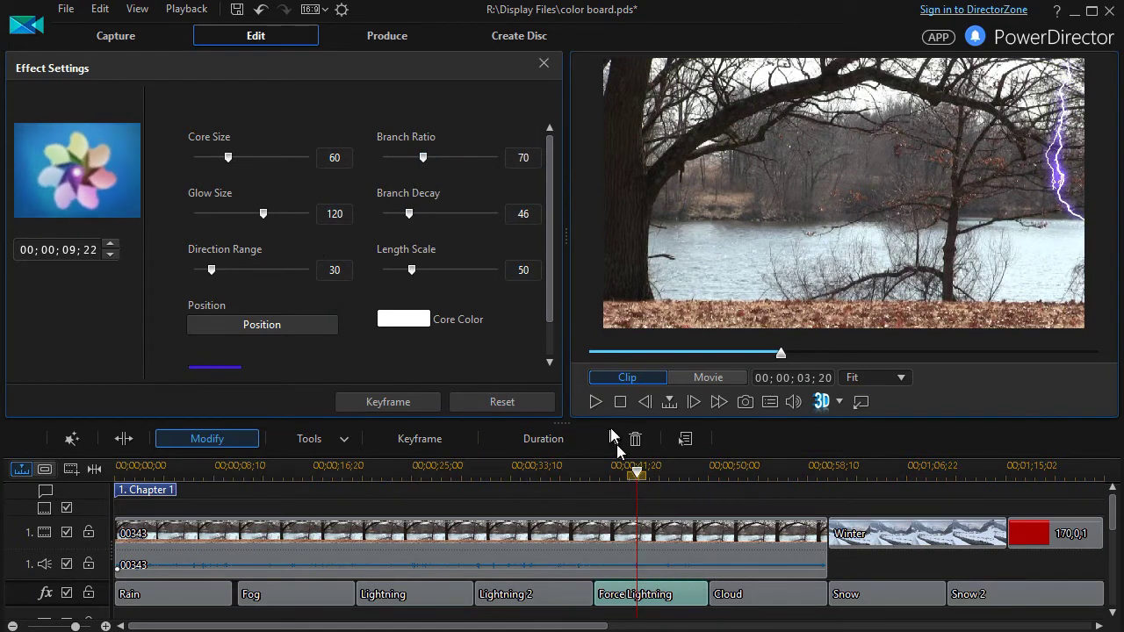
{"action": "left_click", "coordinate": [544, 69]}
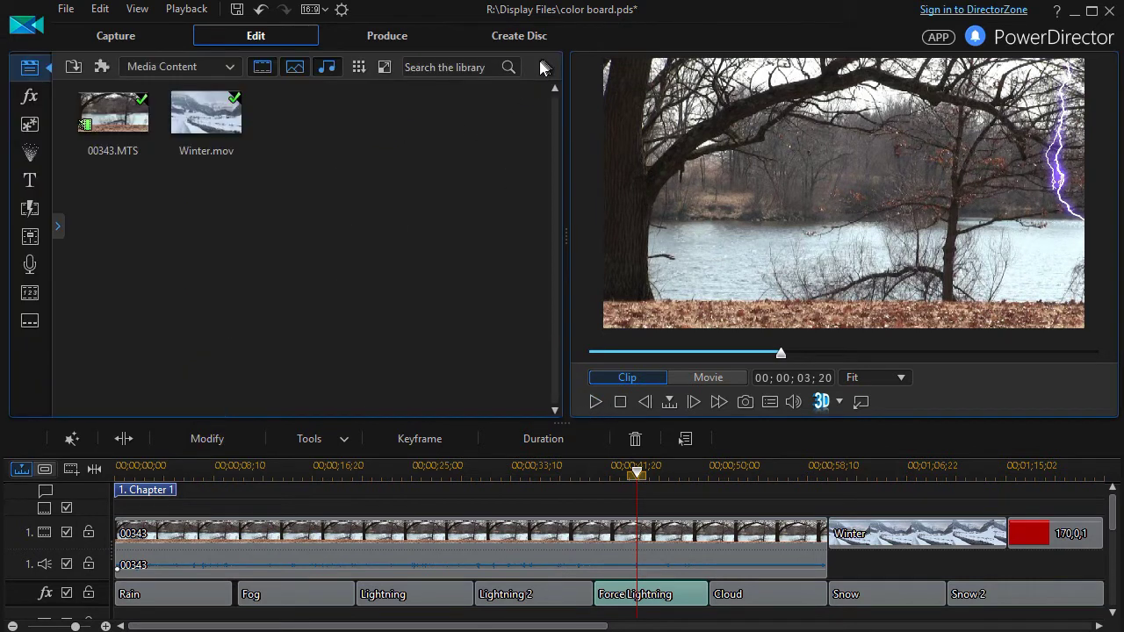
{"action": "left_click", "coordinate": [597, 404]}
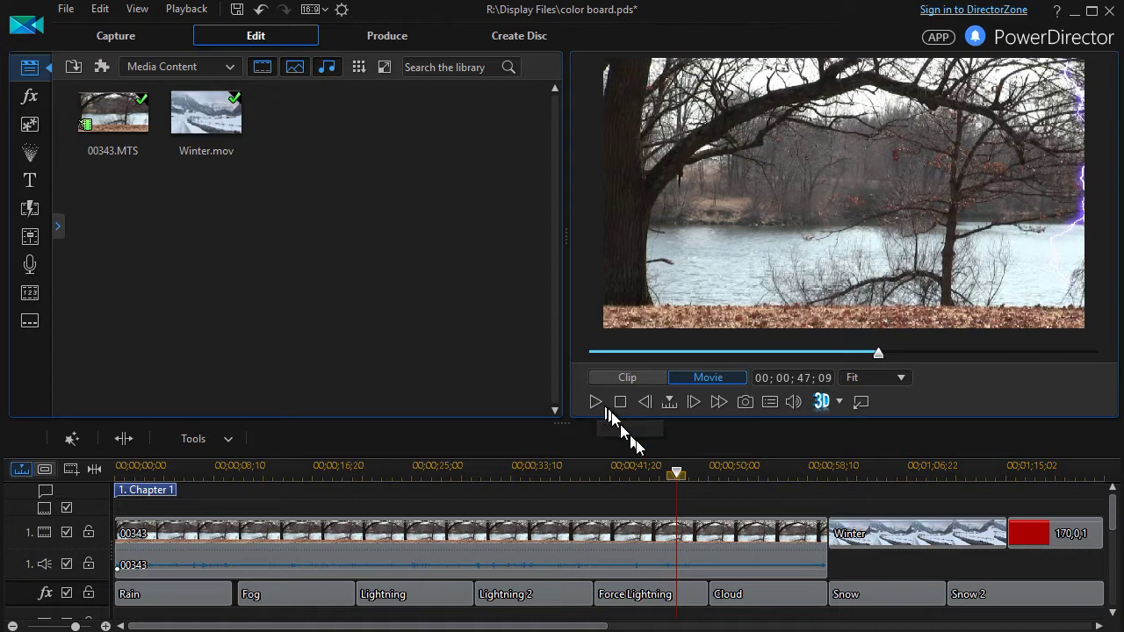
{"action": "left_click_drag", "start_coordinate": [676, 474], "coordinate": [715, 479]}
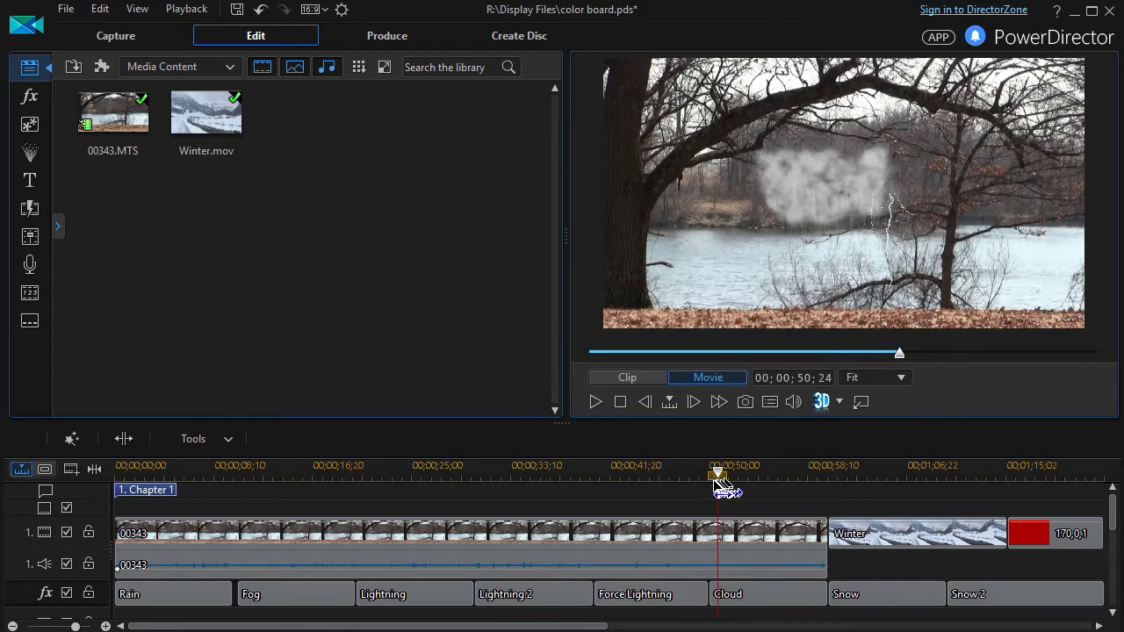
{"action": "left_click", "coordinate": [598, 402]}
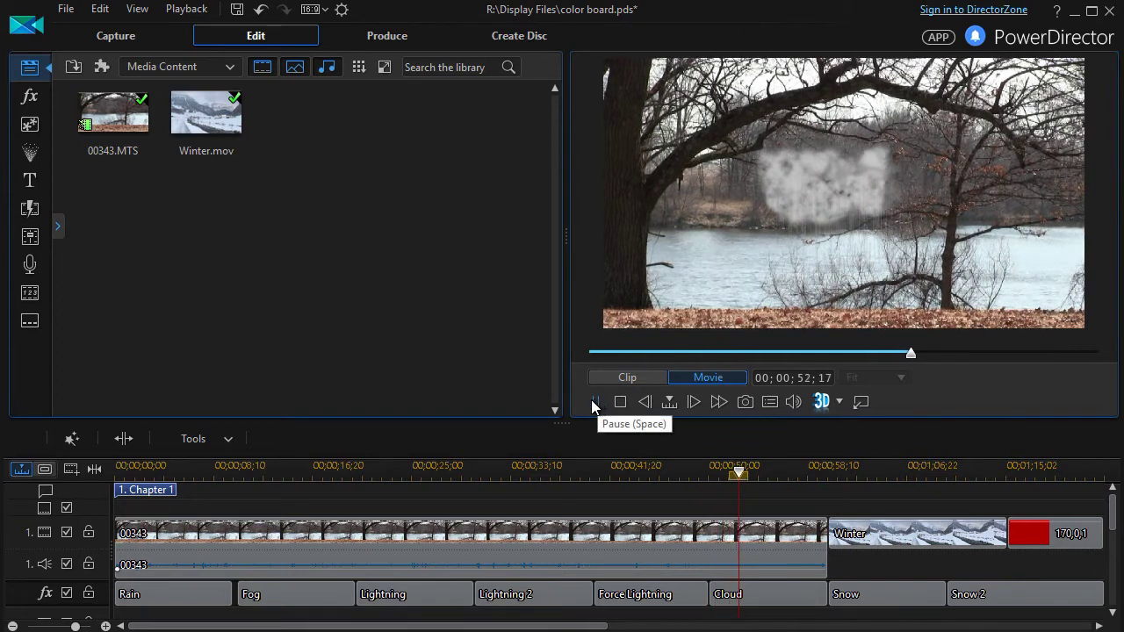
{"action": "left_click", "coordinate": [596, 404]}
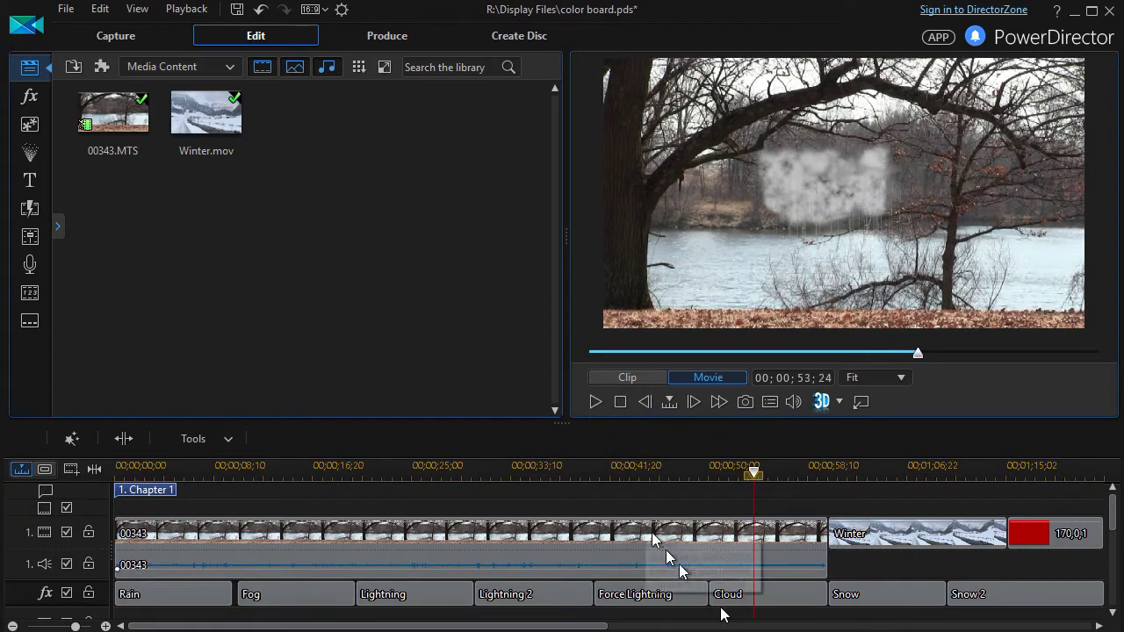
{"action": "double_click", "coordinate": [780, 599]}
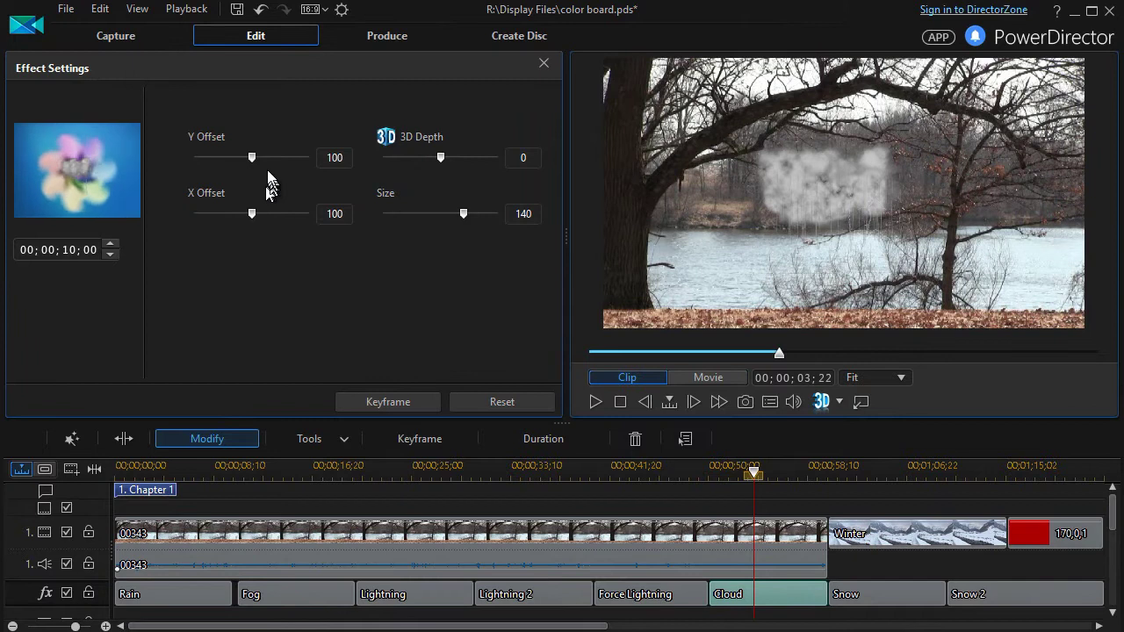
Step: Drag the Cloud sliders to Y Offset 47, X Offset 52 and Size 127, then close Effect Settings
{"action": "left_click_drag", "start_coordinate": [251, 158], "coordinate": [224, 159]}
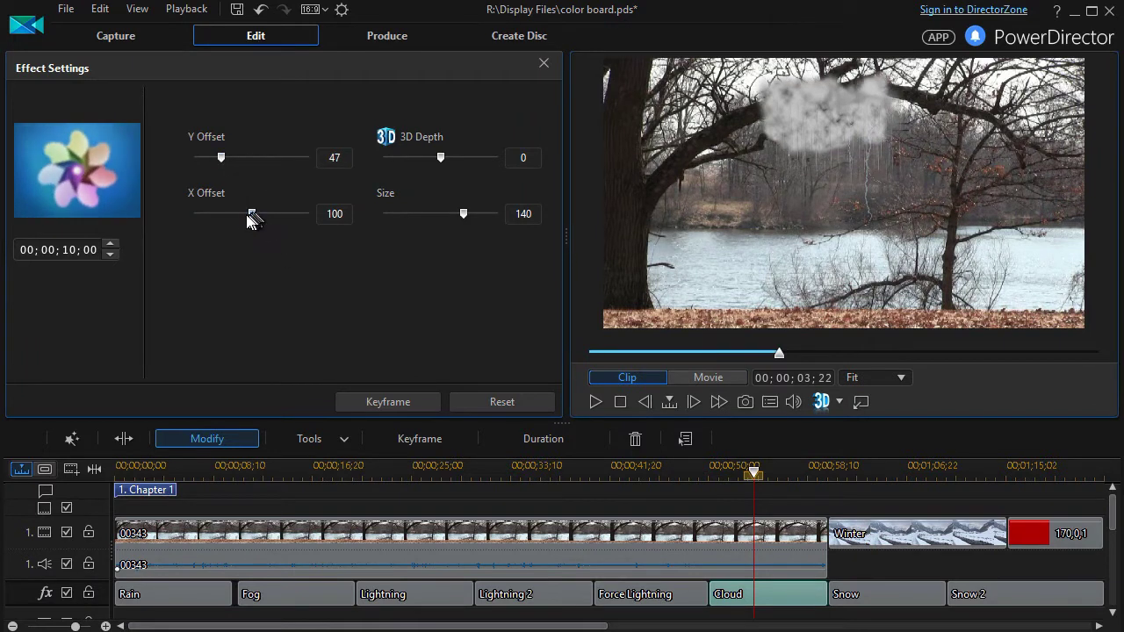
{"action": "left_click_drag", "start_coordinate": [251, 213], "coordinate": [224, 219]}
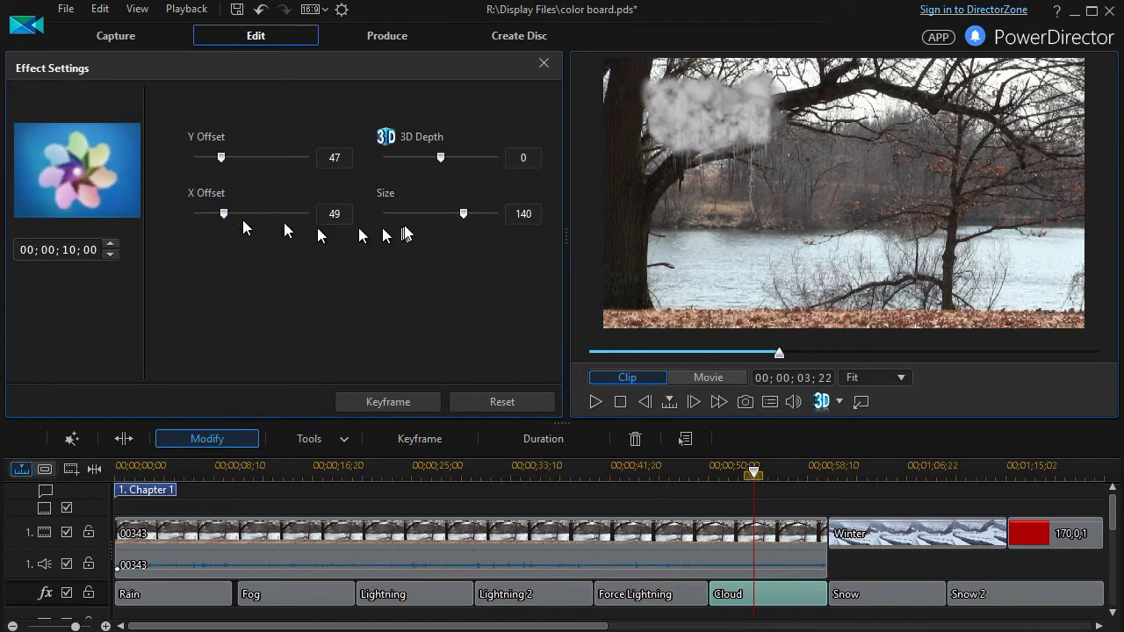
{"action": "left_click_drag", "start_coordinate": [464, 213], "coordinate": [497, 233]}
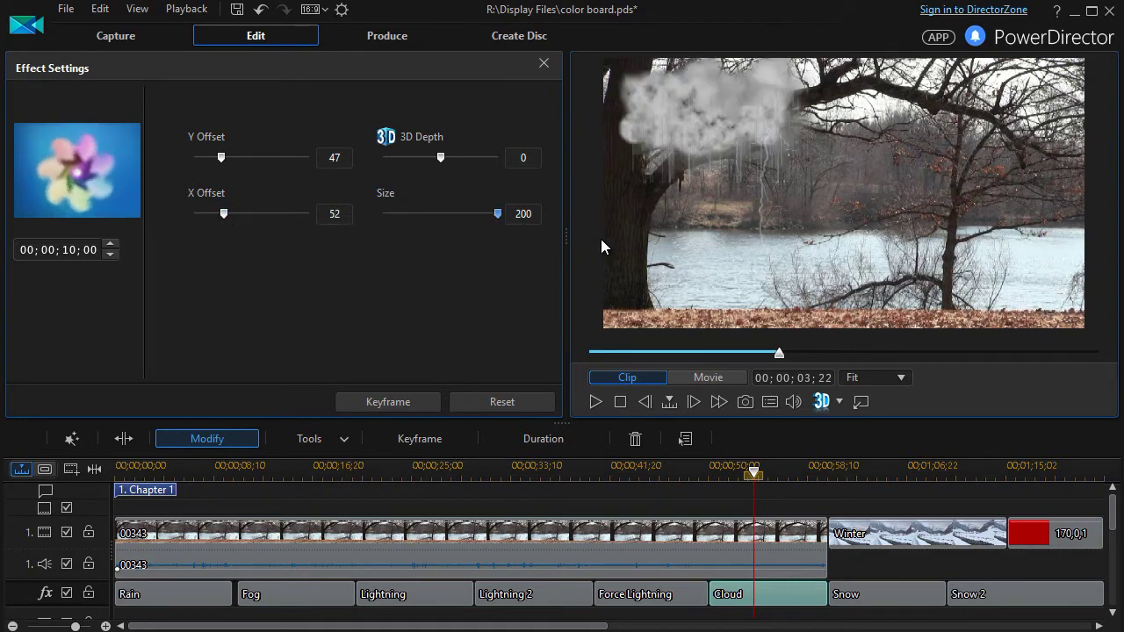
{"action": "left_click_drag", "start_coordinate": [603, 239], "coordinate": [457, 225]}
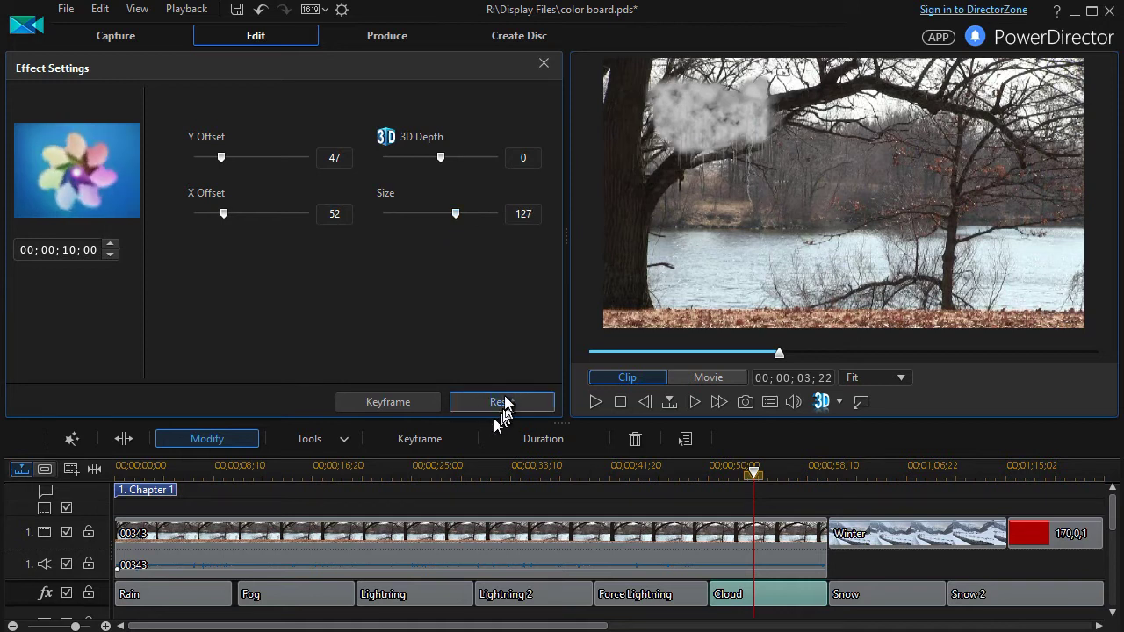
{"action": "left_click", "coordinate": [543, 64]}
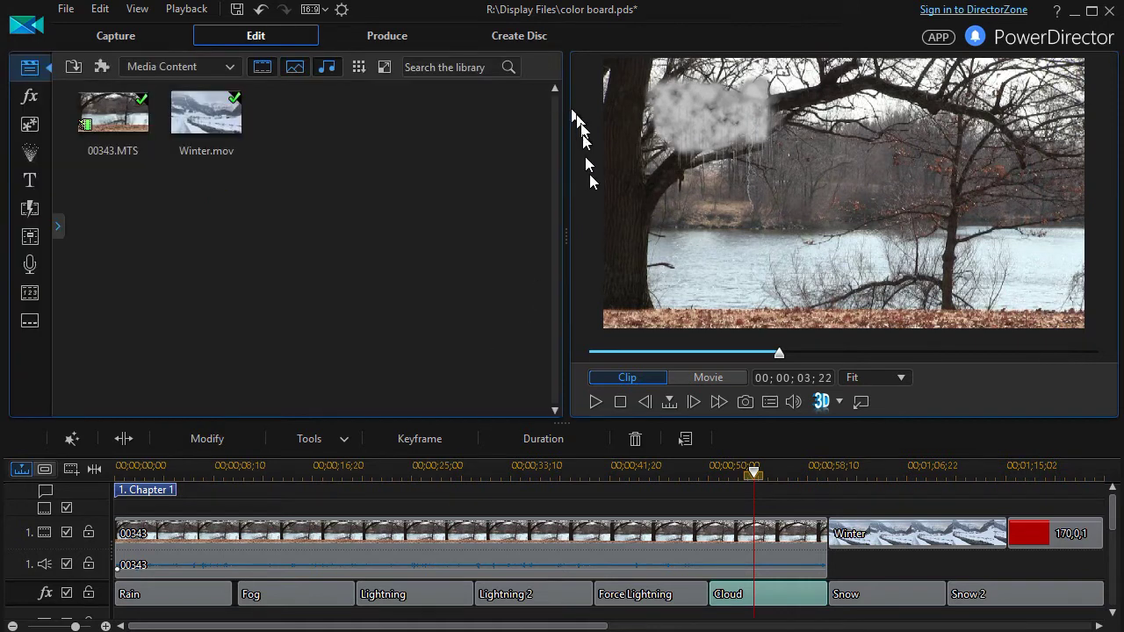
{"action": "left_click", "coordinate": [595, 401]}
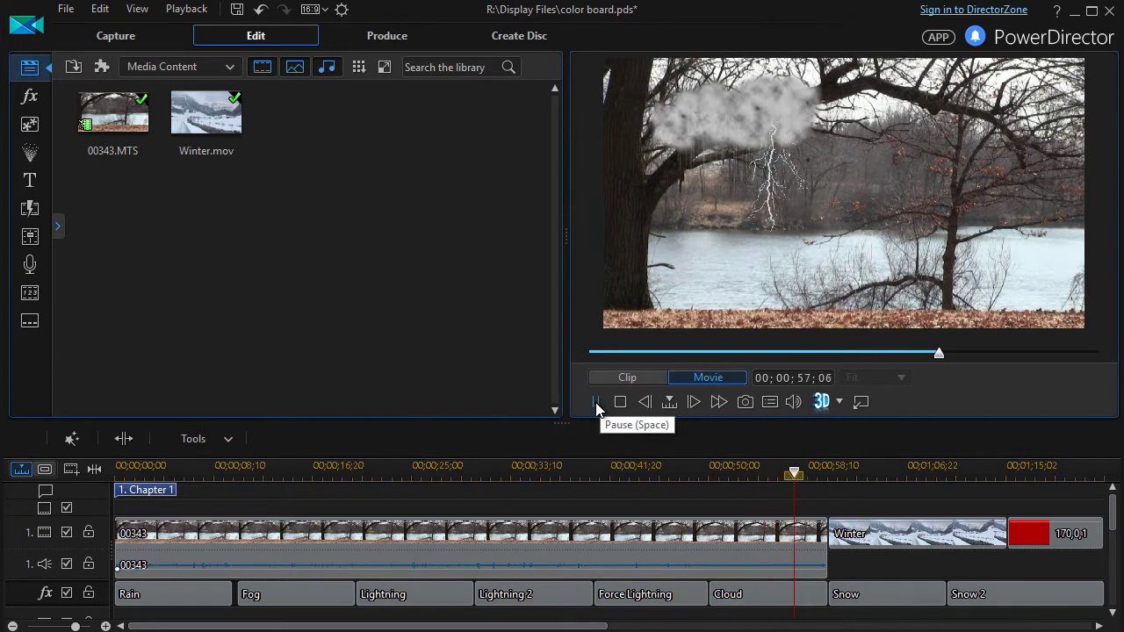
{"action": "left_click", "coordinate": [595, 402]}
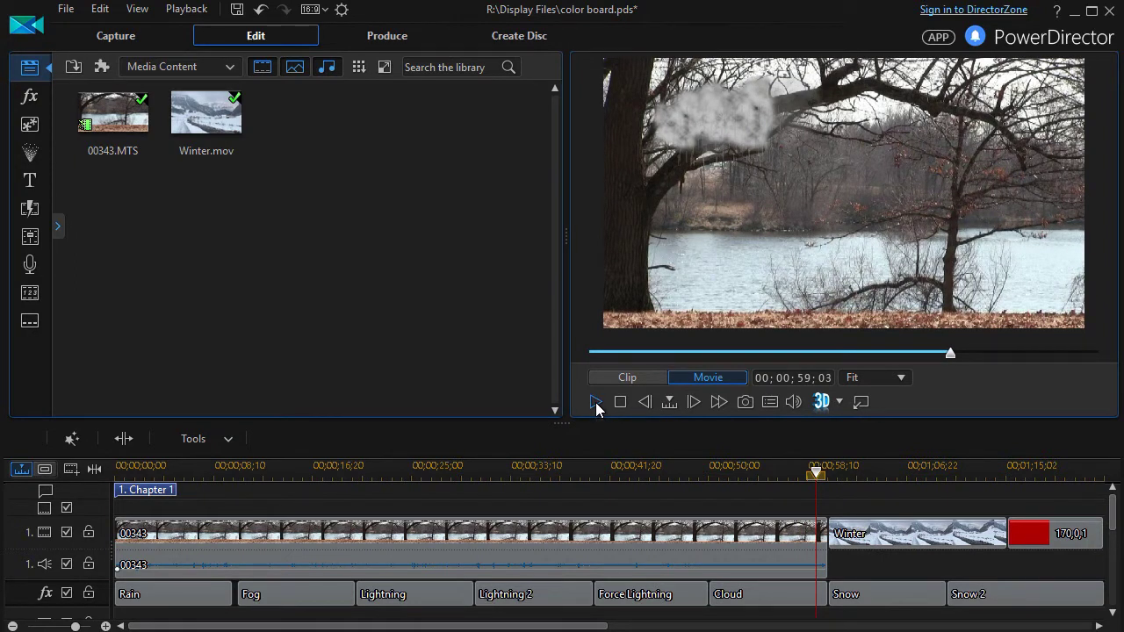
{"action": "left_click", "coordinate": [596, 402]}
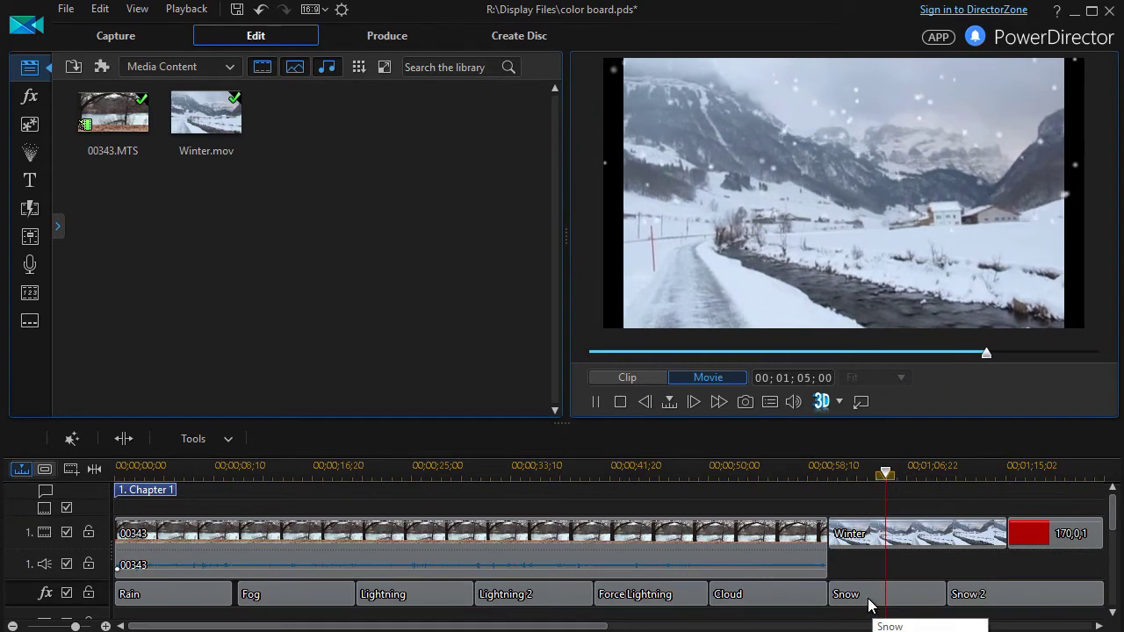
{"action": "left_click", "coordinate": [595, 402]}
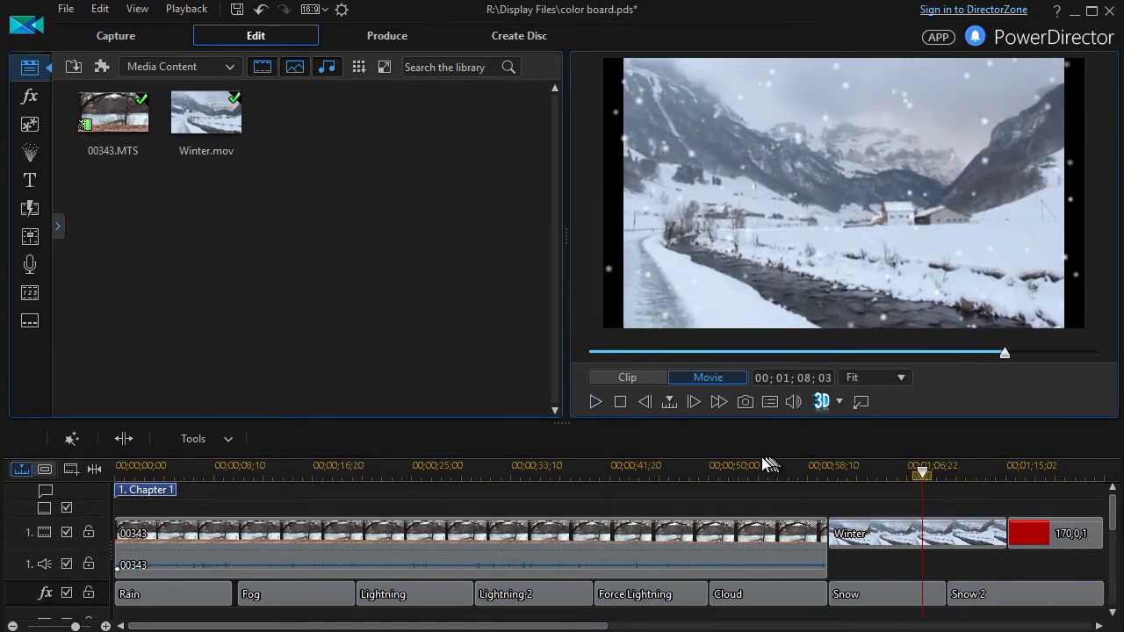
Step: Set the Snow effect's Largest and Smallest Size to 3 and Density to 11, then close its settings
{"action": "double_click", "coordinate": [874, 597]}
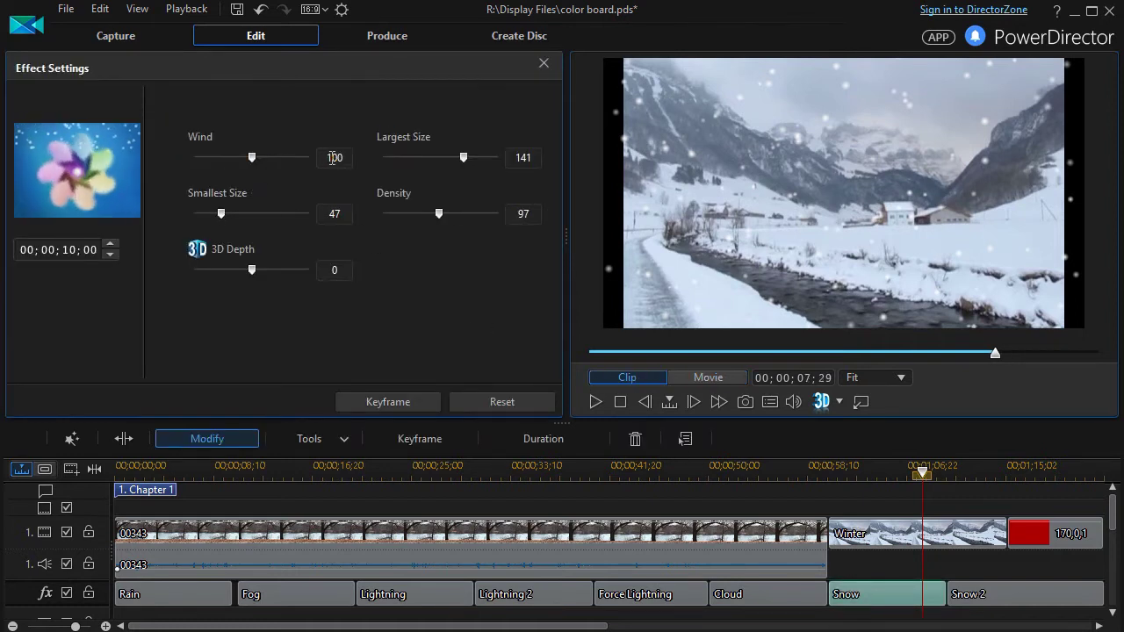
{"action": "left_click_drag", "start_coordinate": [465, 159], "coordinate": [399, 167]}
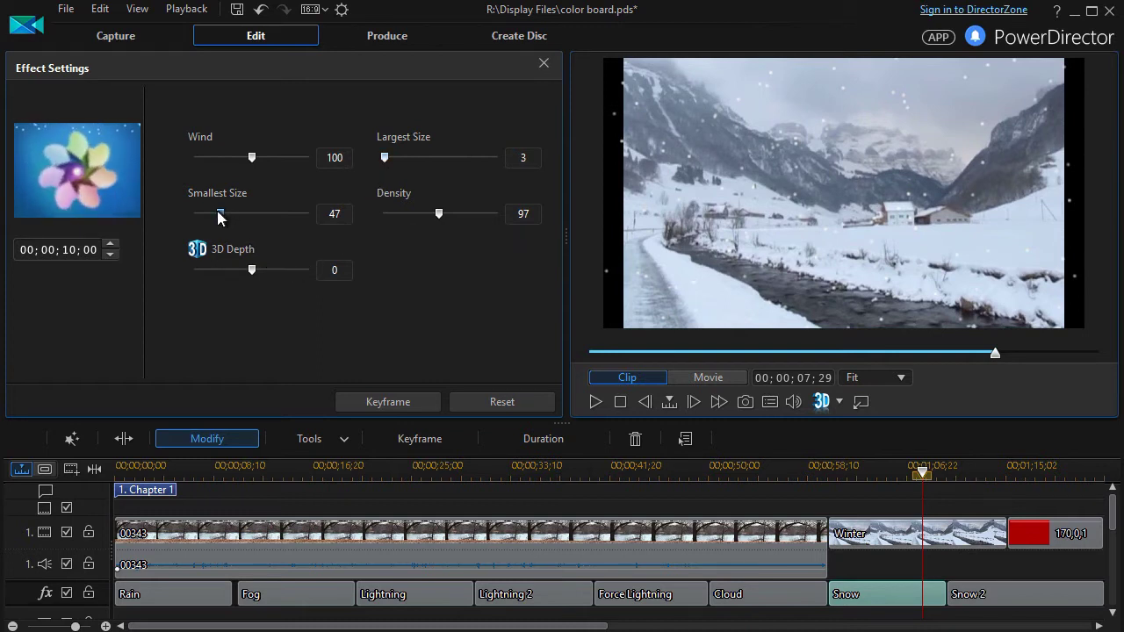
{"action": "left_click_drag", "start_coordinate": [199, 216], "coordinate": [201, 216]}
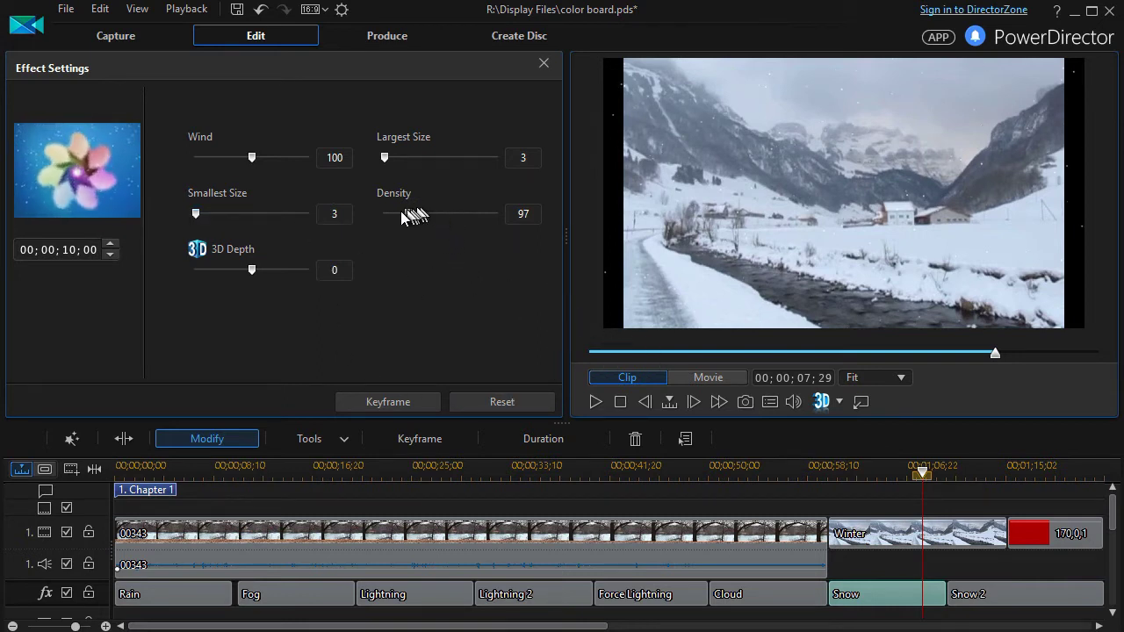
{"action": "left_click_drag", "start_coordinate": [387, 216], "coordinate": [392, 221]}
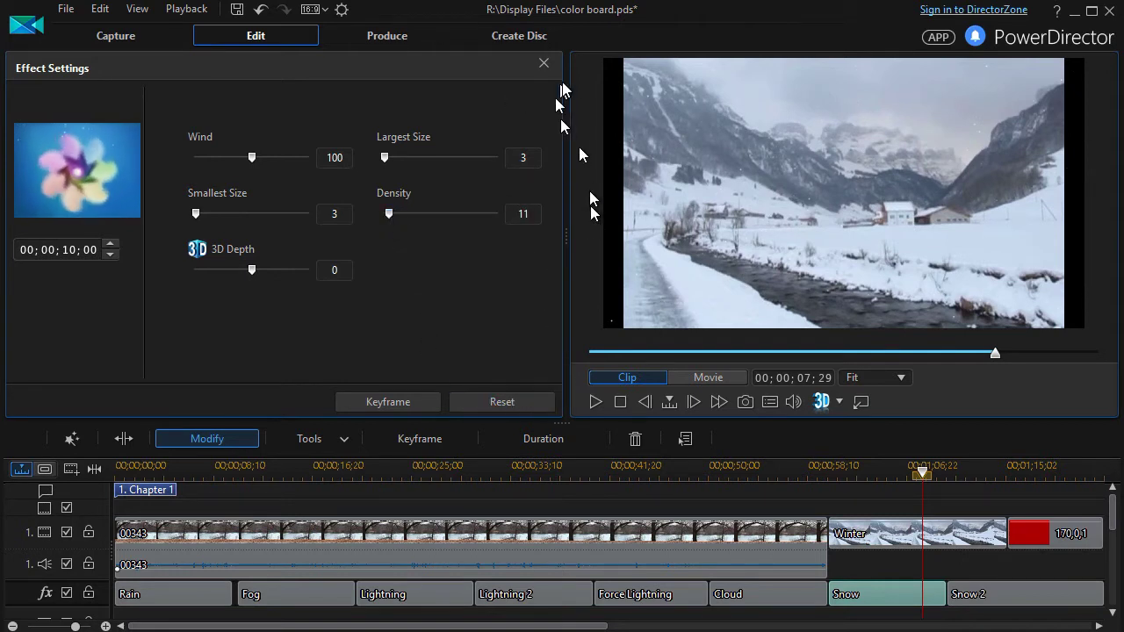
{"action": "left_click", "coordinate": [544, 65]}
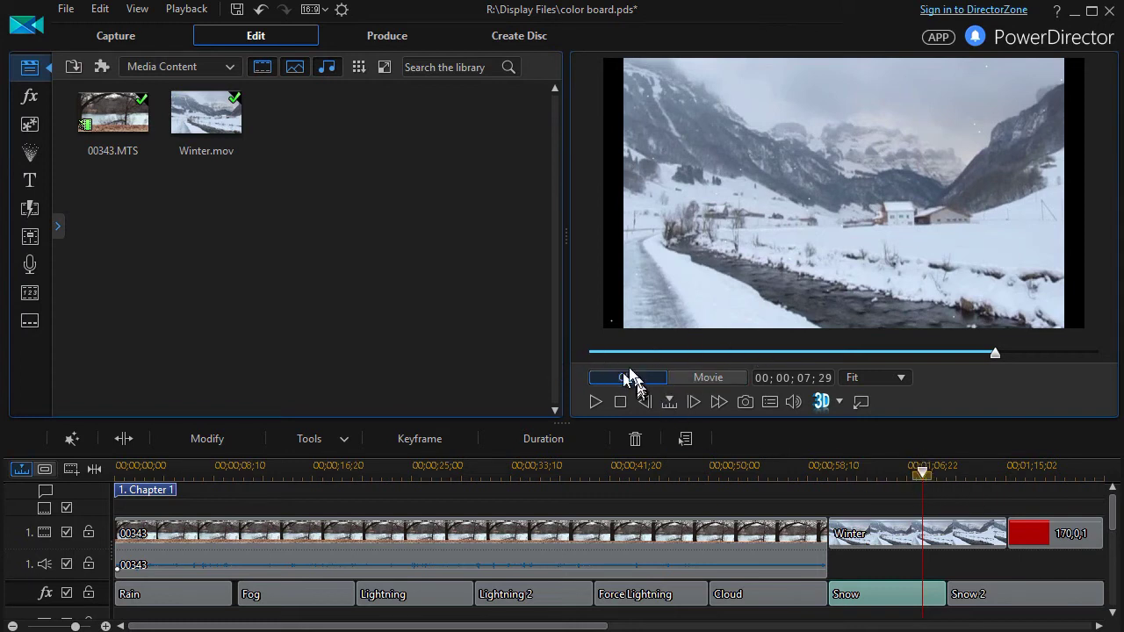
Step: Replay the Winter clip from its start and scrub ahead to check the faint tiny snow
{"action": "left_click", "coordinate": [592, 353]}
{"action": "left_click", "coordinate": [595, 401]}
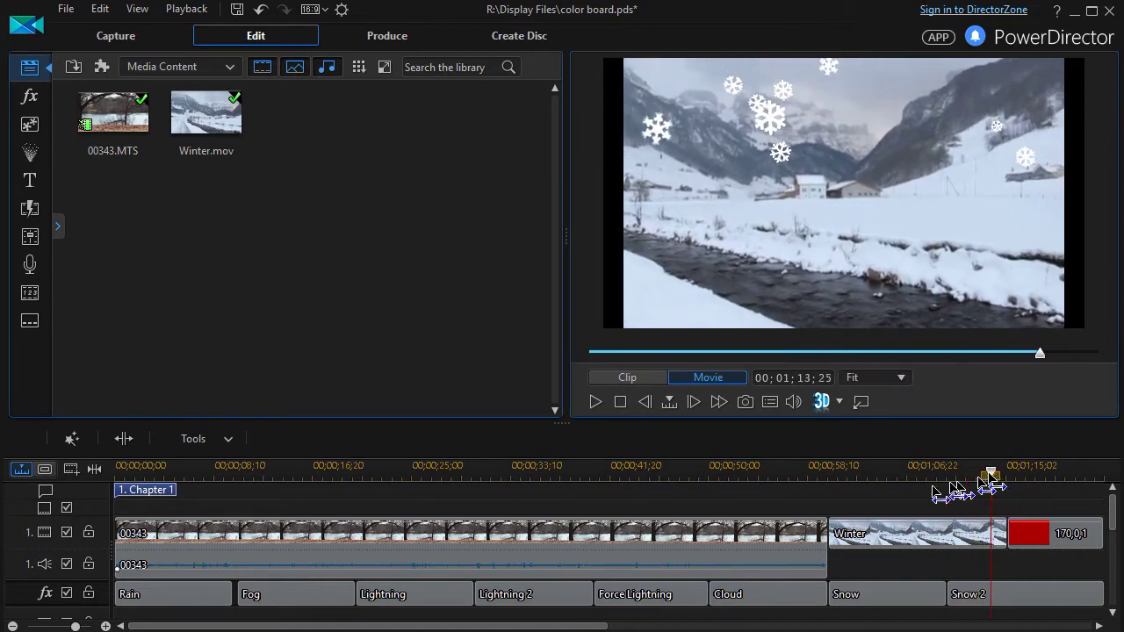
{"action": "left_click", "coordinate": [866, 474]}
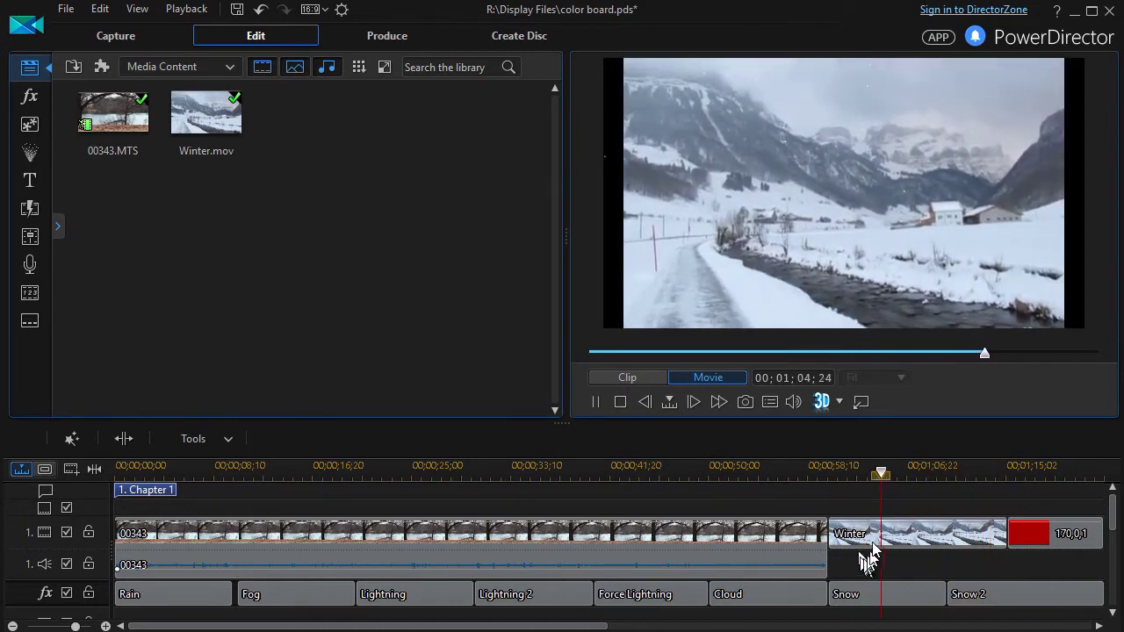
{"action": "left_click", "coordinate": [595, 402]}
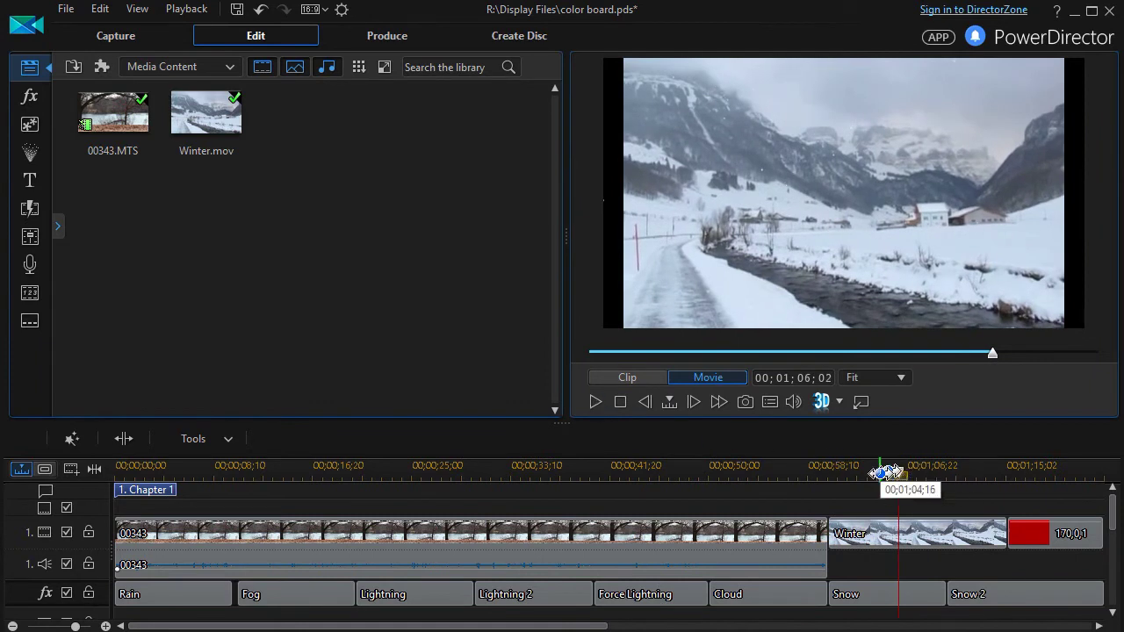
{"action": "left_click_drag", "start_coordinate": [901, 473], "coordinate": [947, 476]}
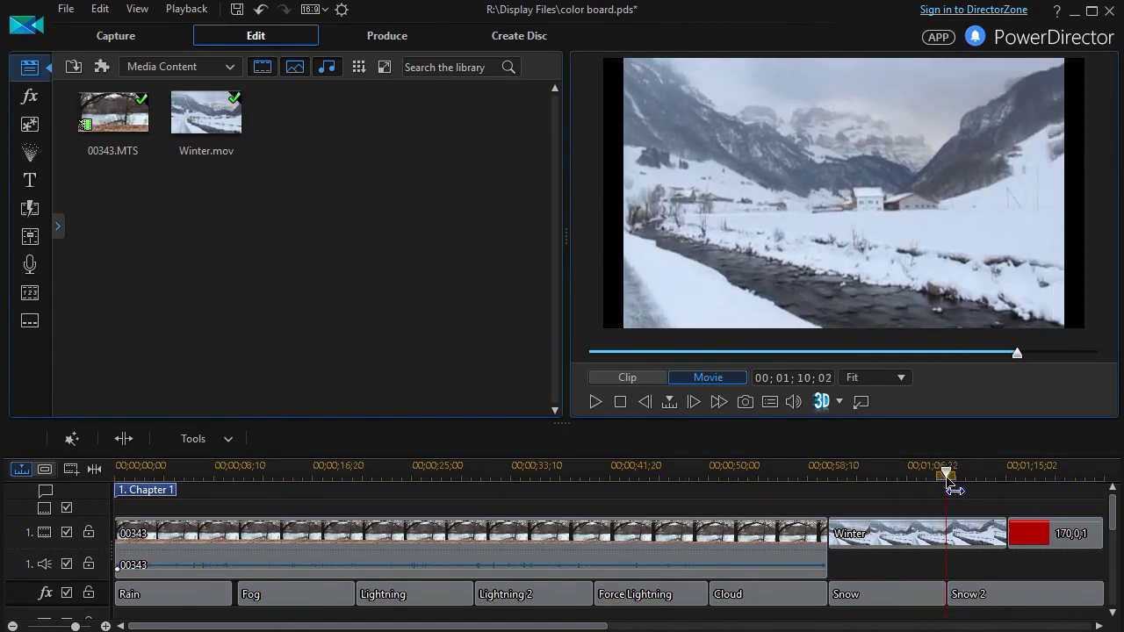
{"action": "left_click", "coordinate": [592, 402]}
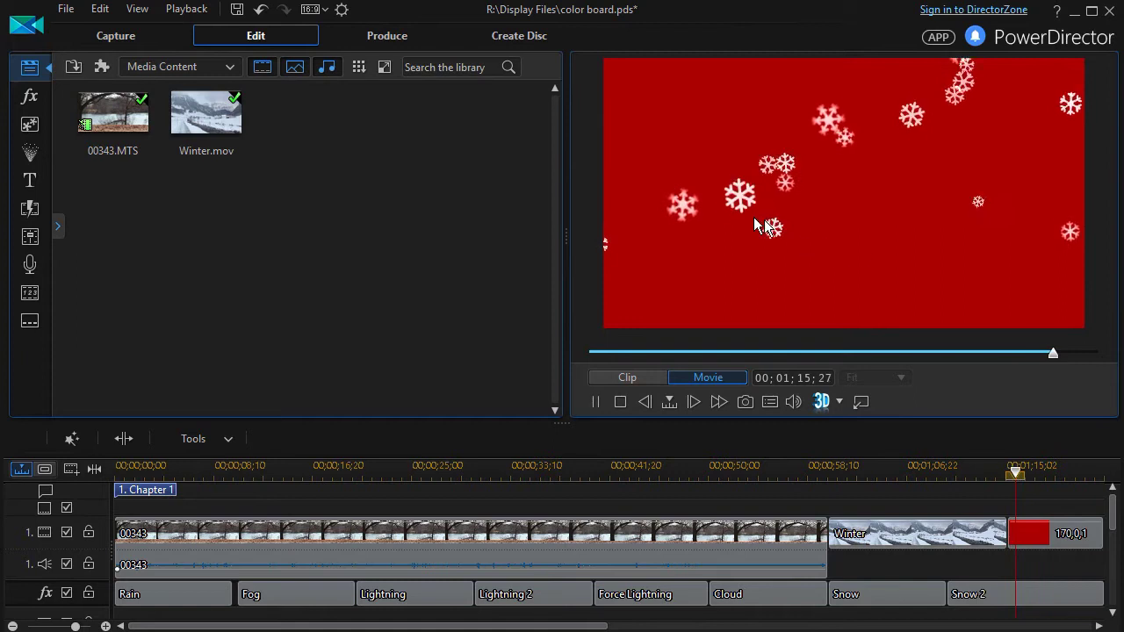
{"action": "left_click", "coordinate": [596, 402]}
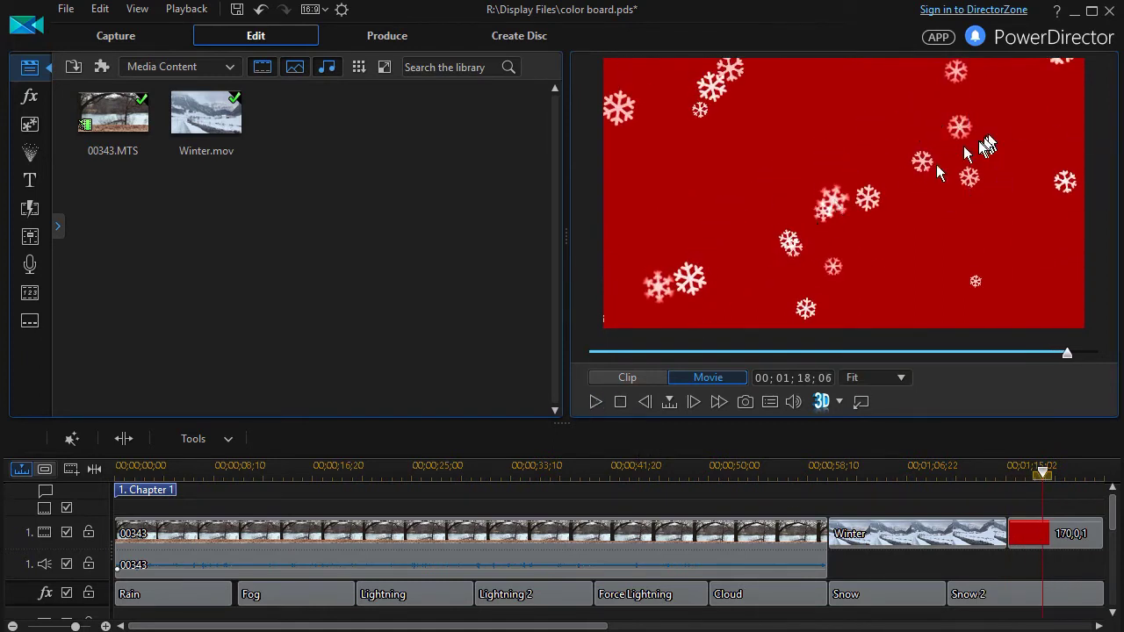